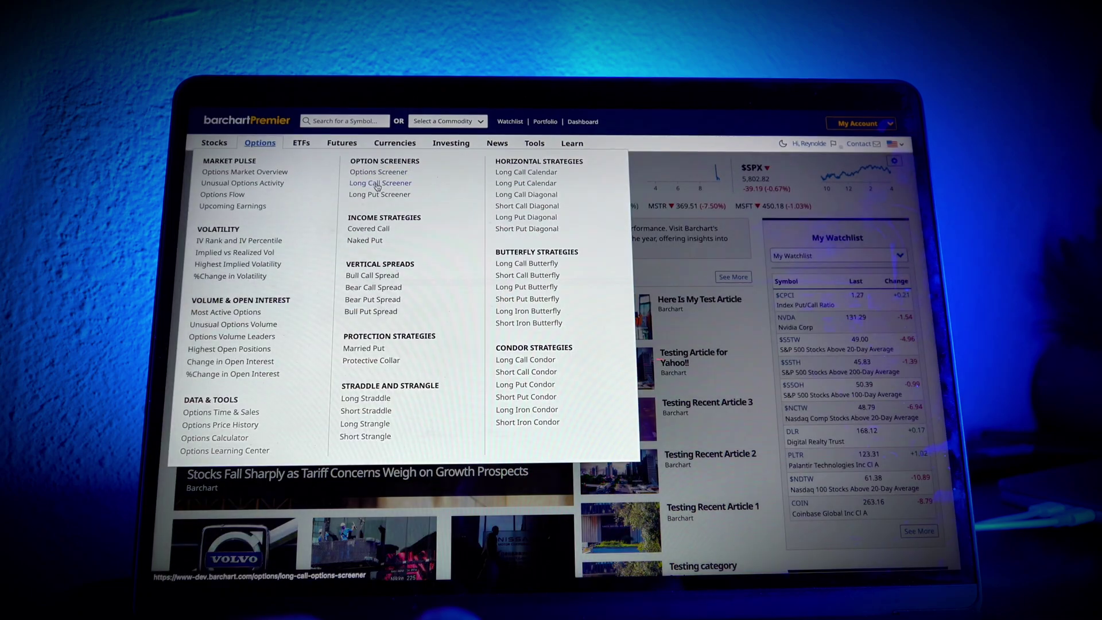
Open the Long Call screener and preview the SLS, OMEX and next contracts' profit/loss charts
click(377, 183)
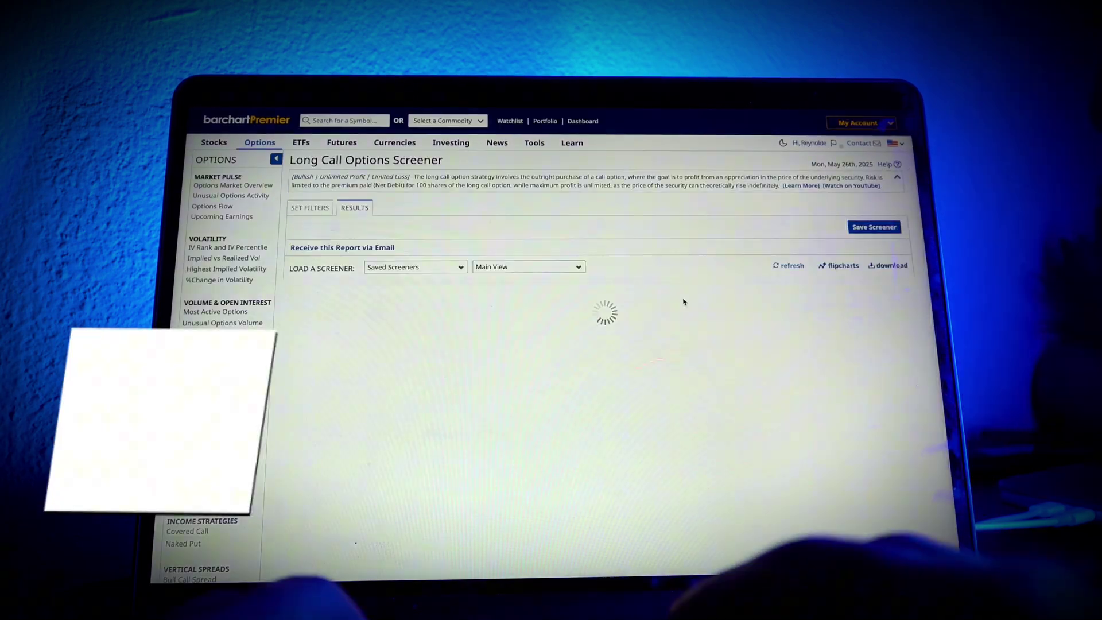
click(339, 301)
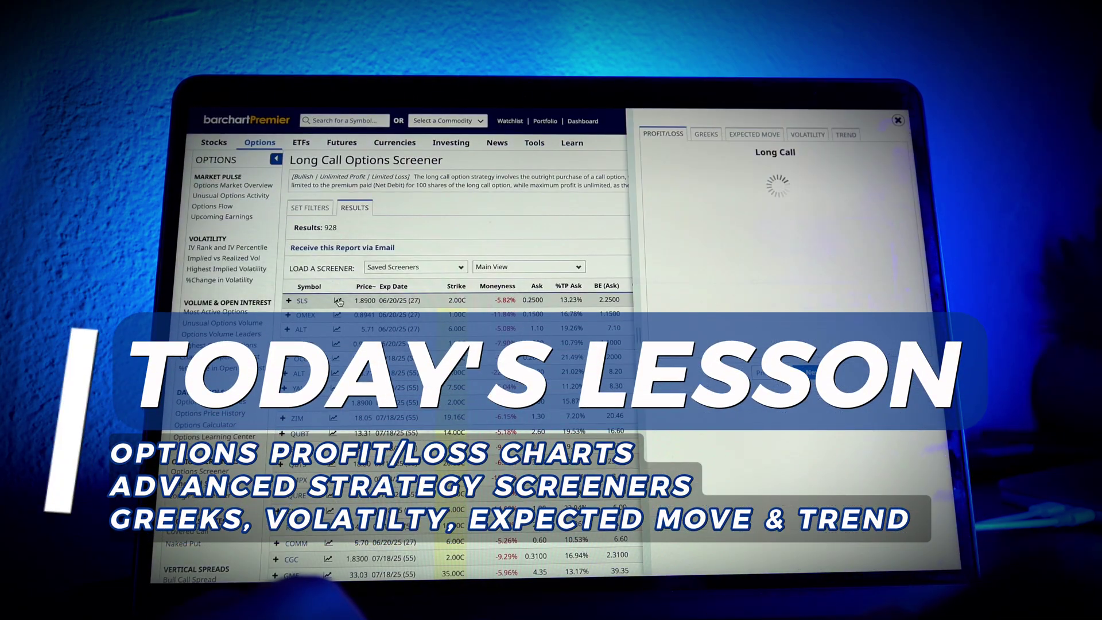
click(628, 315)
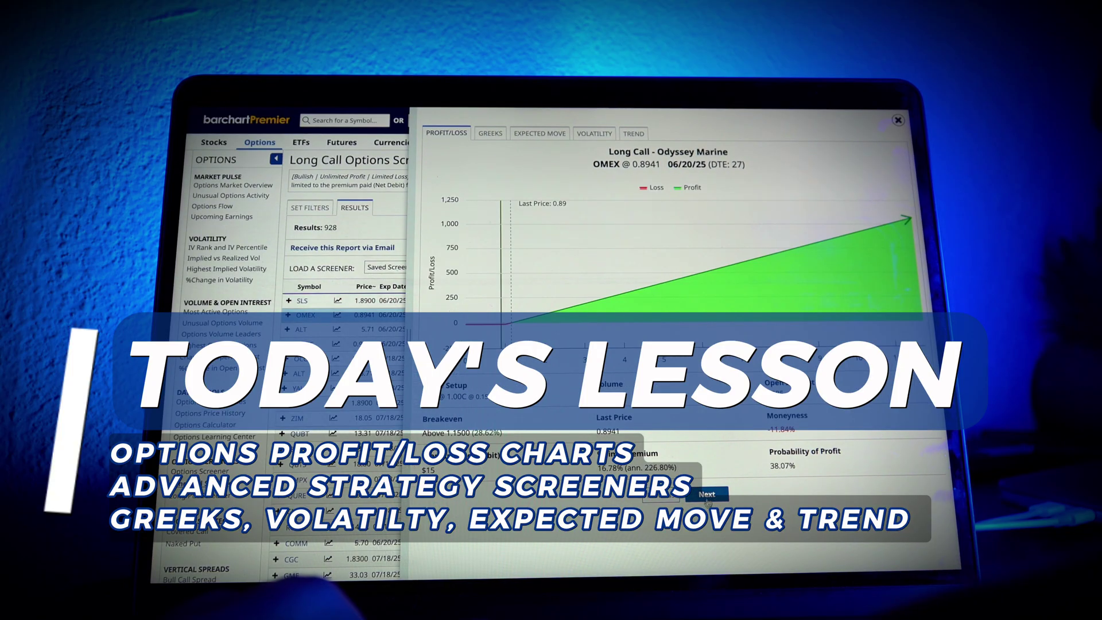
click(706, 494)
click(707, 493)
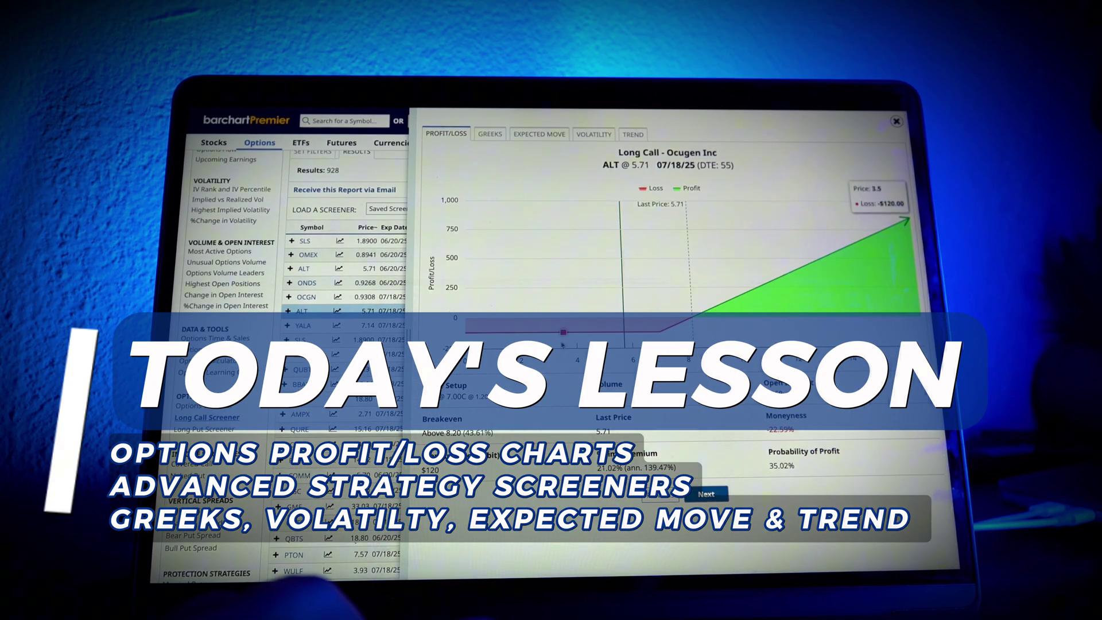
scroll(200, 422, down, 2)
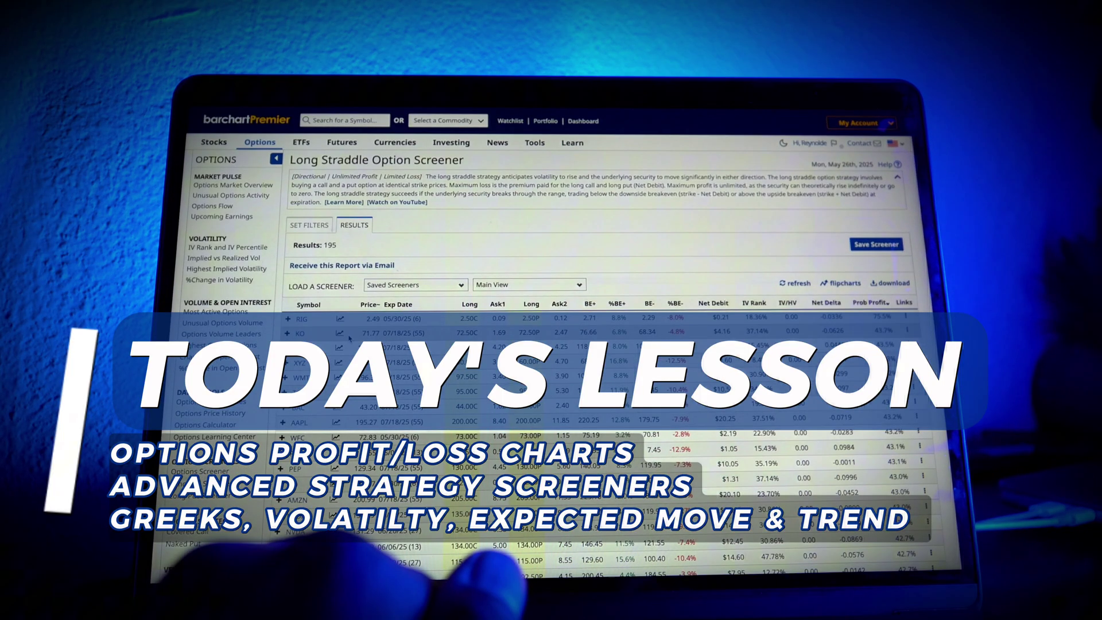
View KO's Long Straddle chart, then return to the Long Call Options Screener
click(339, 333)
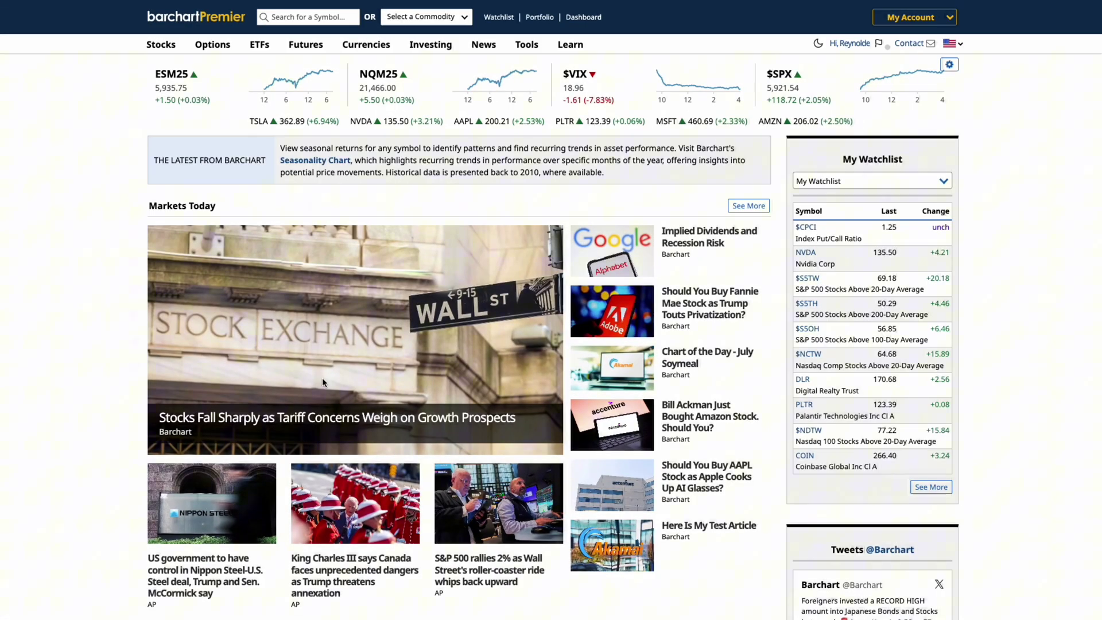
click(226, 48)
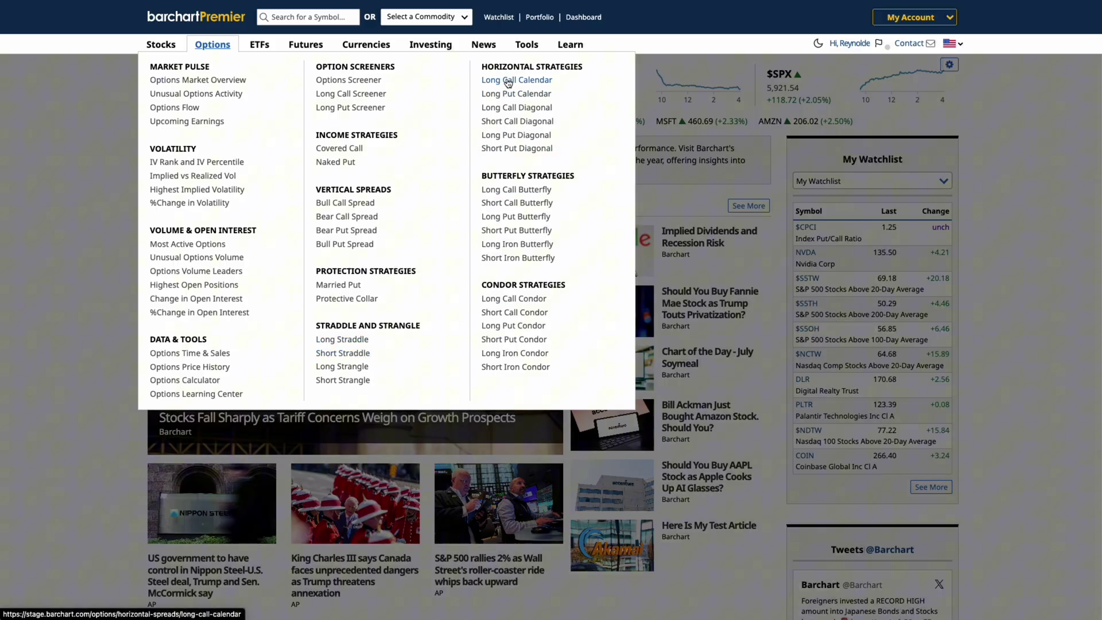
click(380, 95)
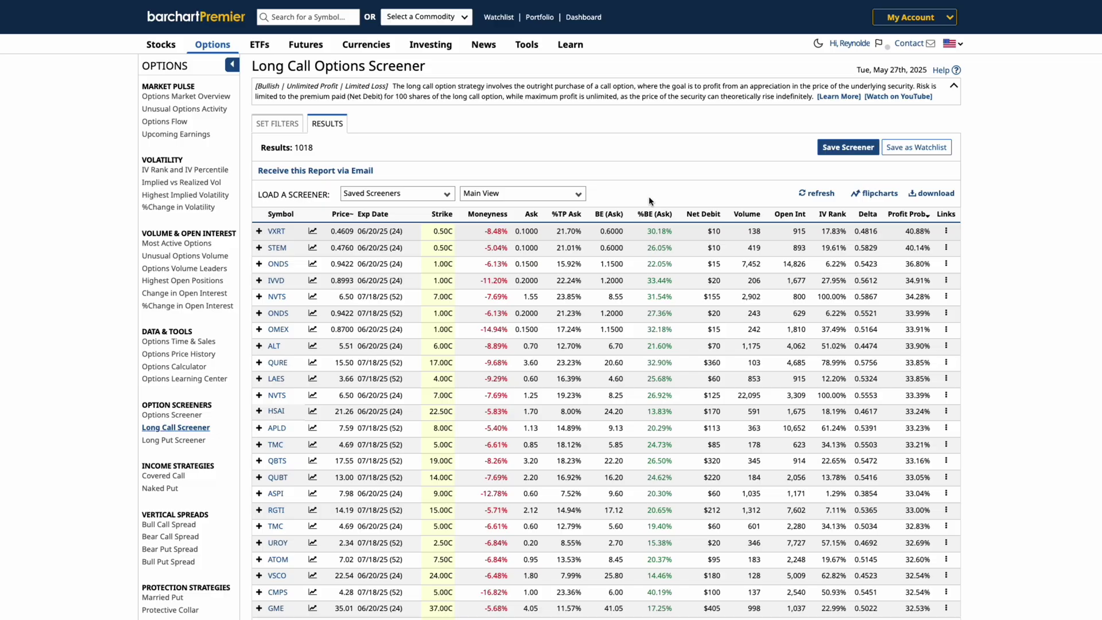
Keep the Main View layout and sort long calls by Volume, highest first
click(571, 200)
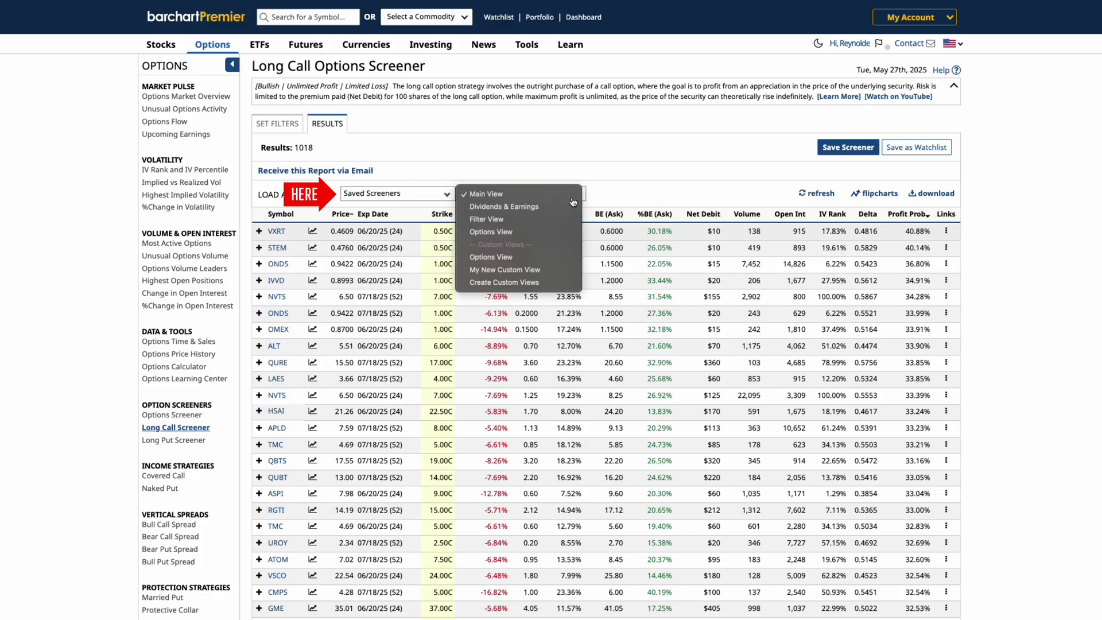
click(468, 196)
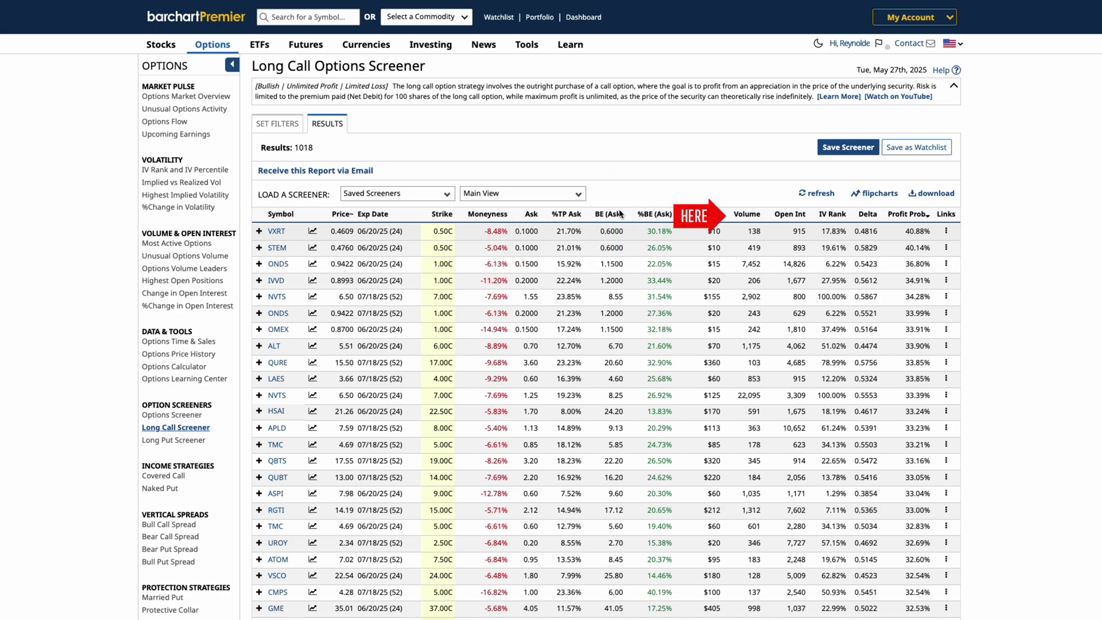
click(742, 213)
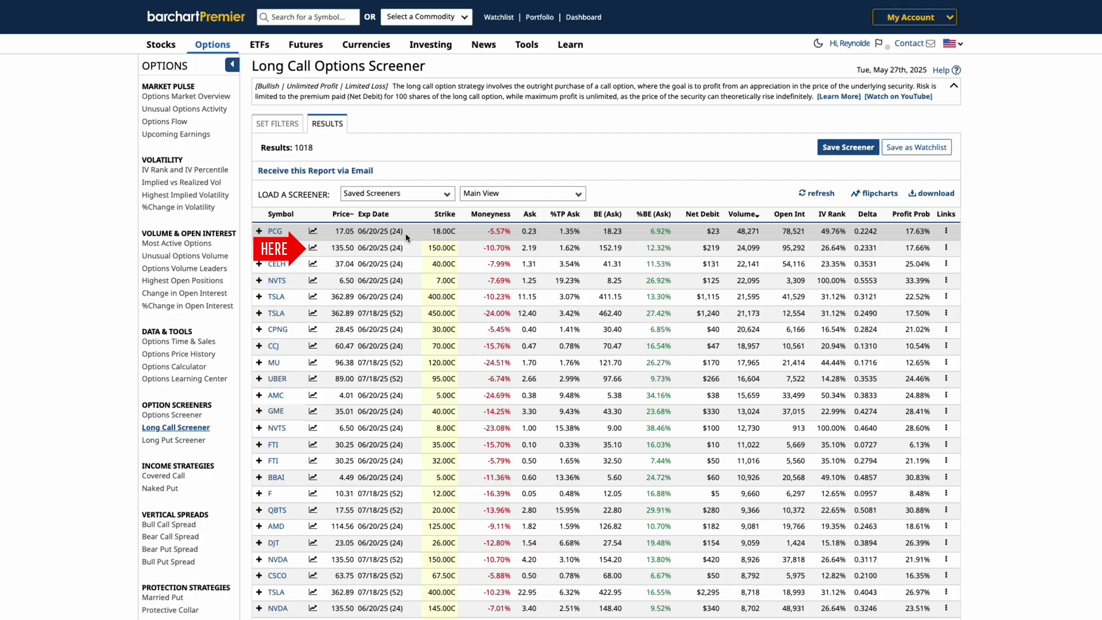
Show the NVDA 150 call P/L chart in a widened panel, checking neighbouring contracts
click(313, 248)
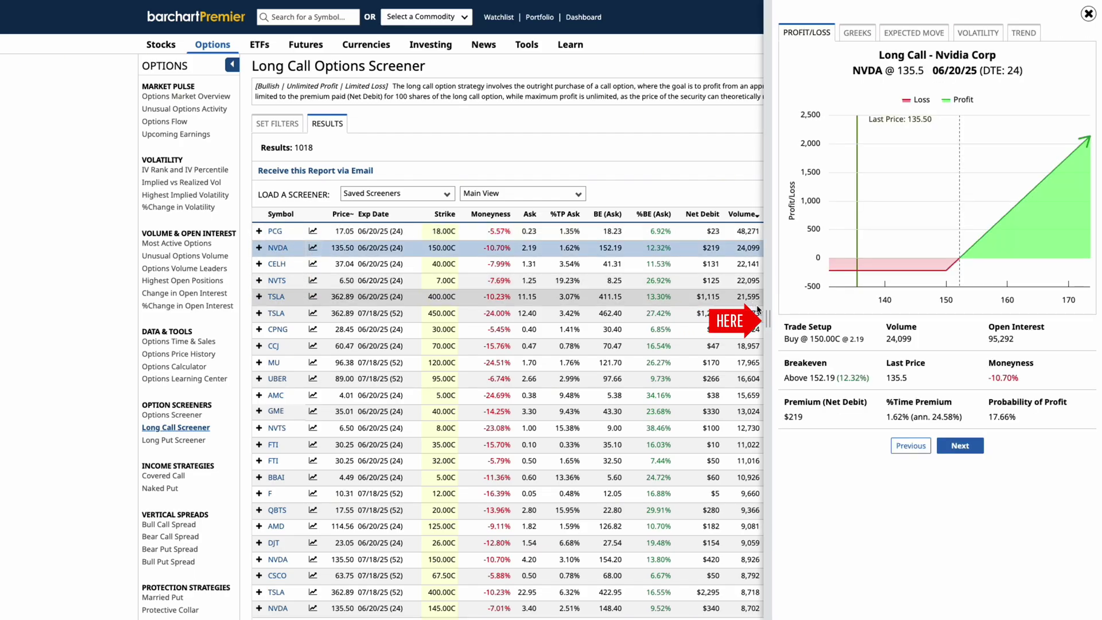
drag(766, 317, 561, 308)
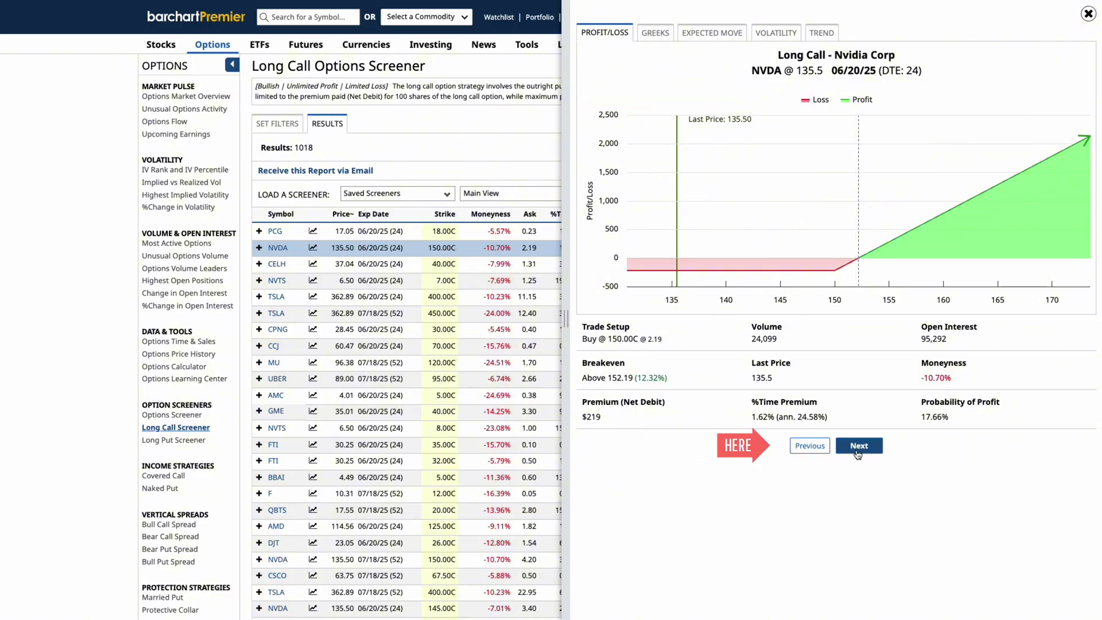
click(820, 449)
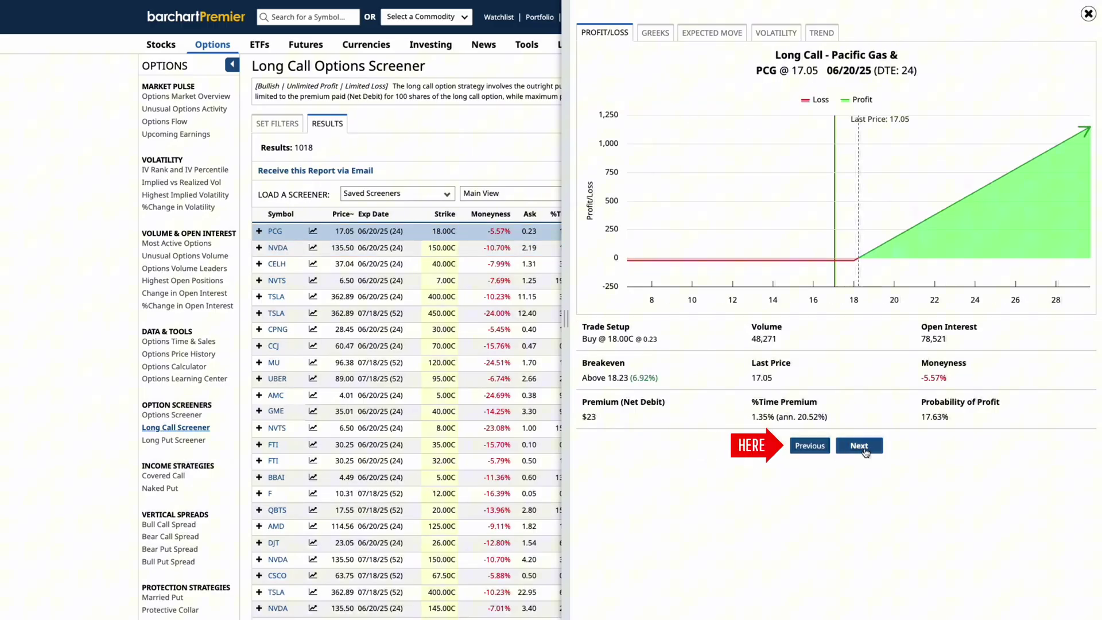
click(855, 446)
click(841, 448)
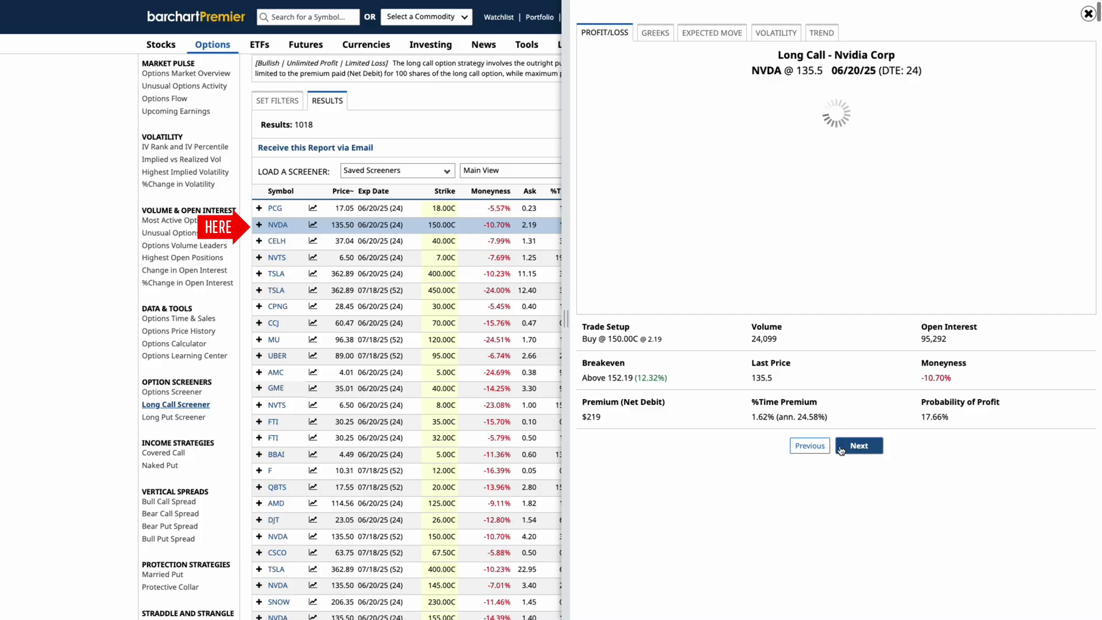
click(841, 449)
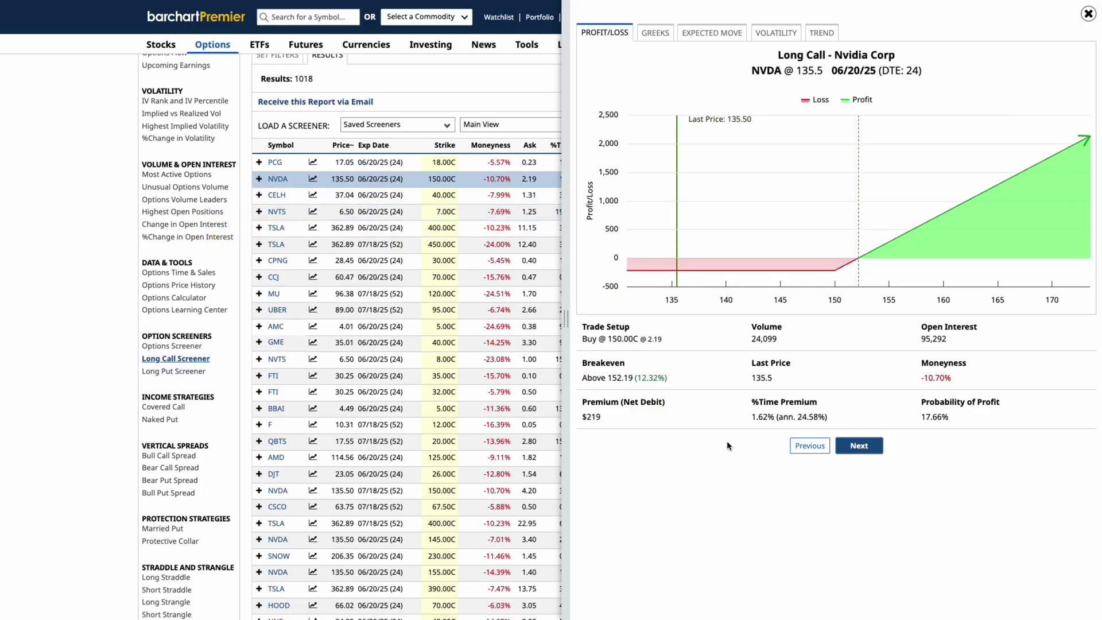
scroll(767, 427, up, 2)
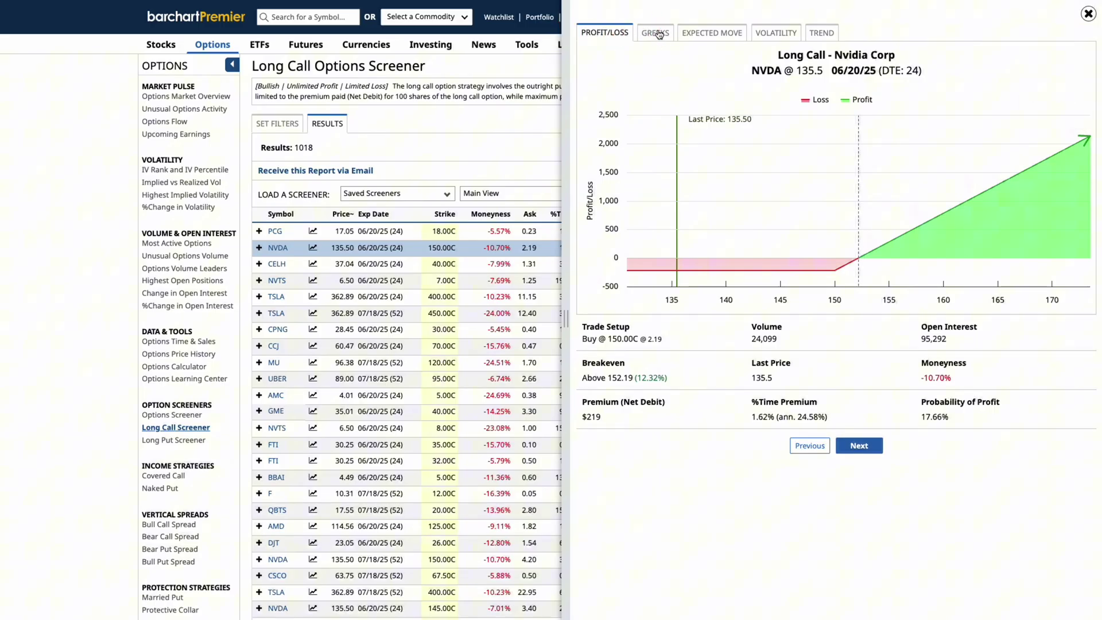
Show the NVDA 150 call's Greeks: 48.73% IV, 23.312 delta, -11.138 theta
click(657, 33)
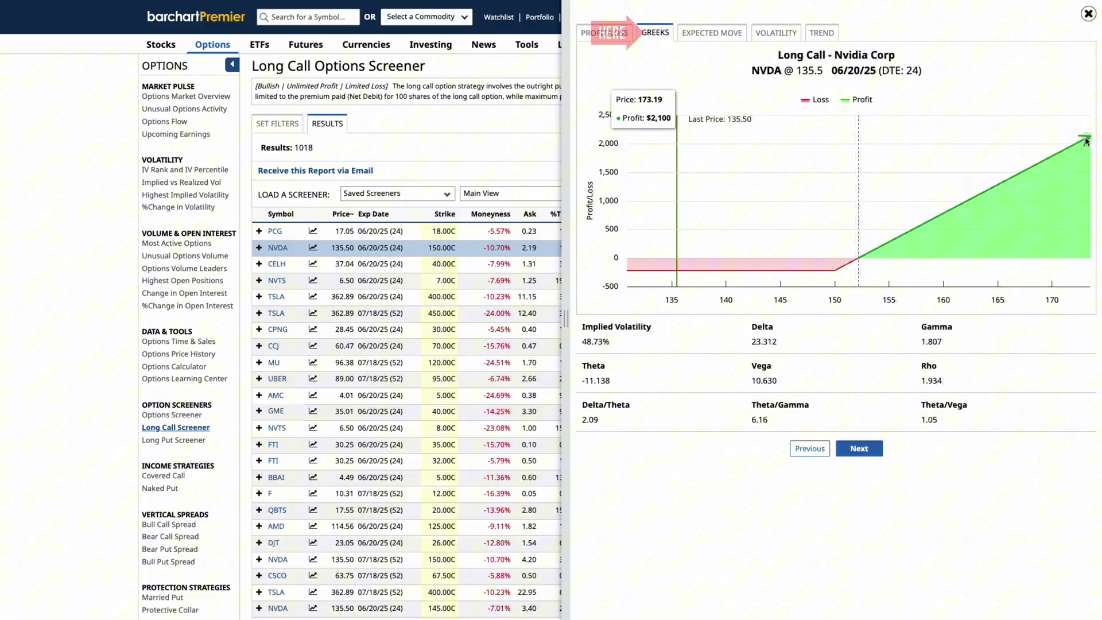
Show NVDA's expected move of 11.87 (8.76%), ranging 123.63–147.37
click(726, 35)
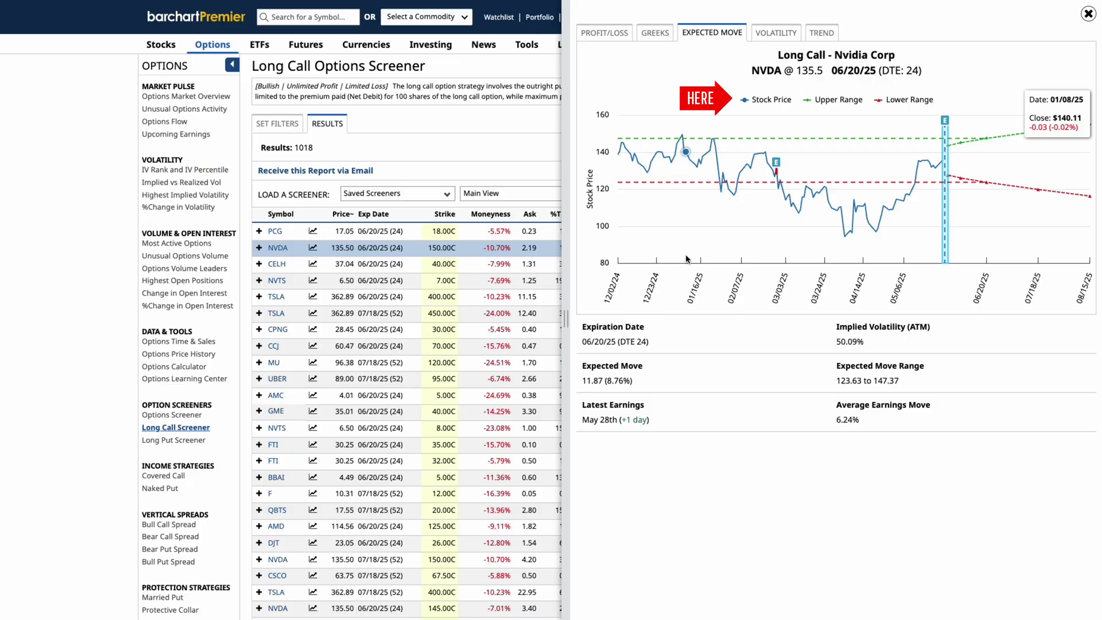
mouse_move(1088, 196)
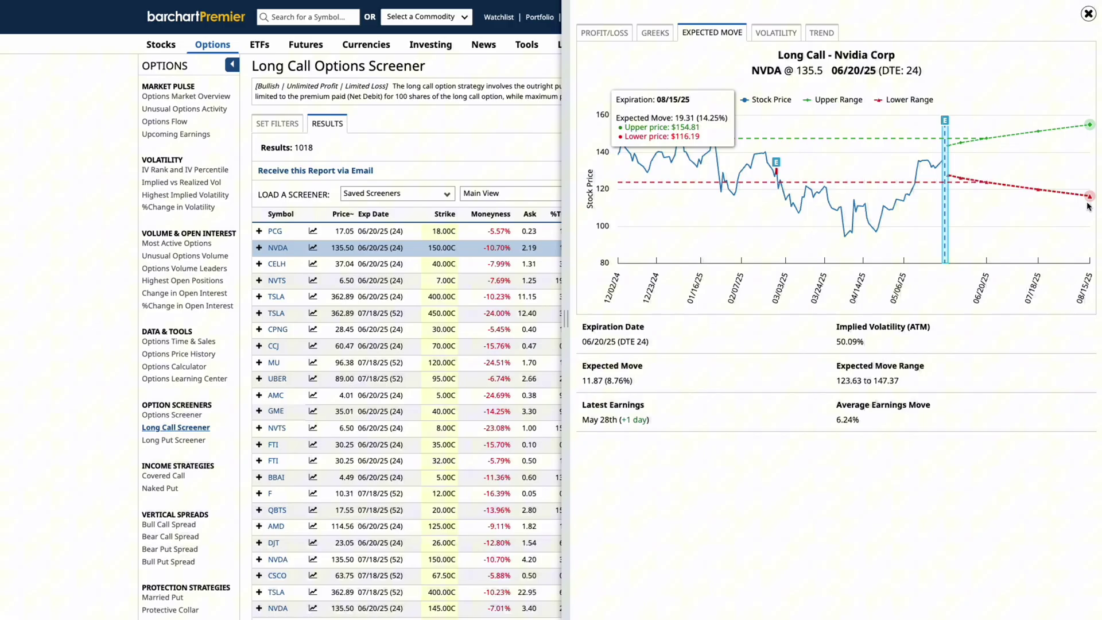
Show NVDA's volatility view: 26.64% IV rank, 48.43% implied vs 44.48% historical
click(780, 39)
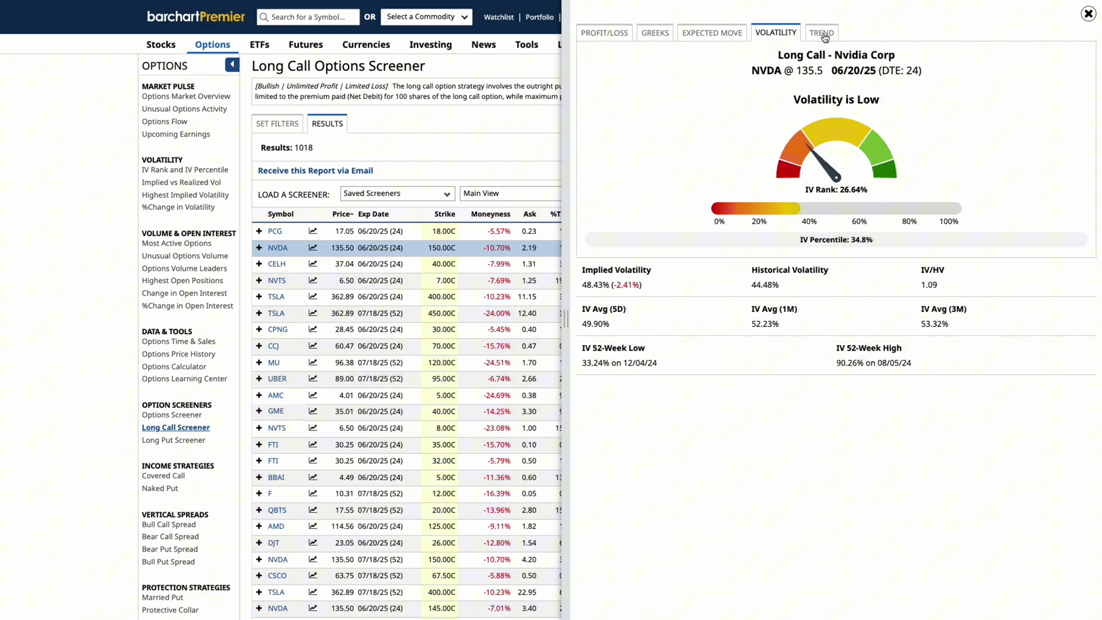
Check NVDA's trend readings, then close the panel to show all 1,018 results
click(822, 34)
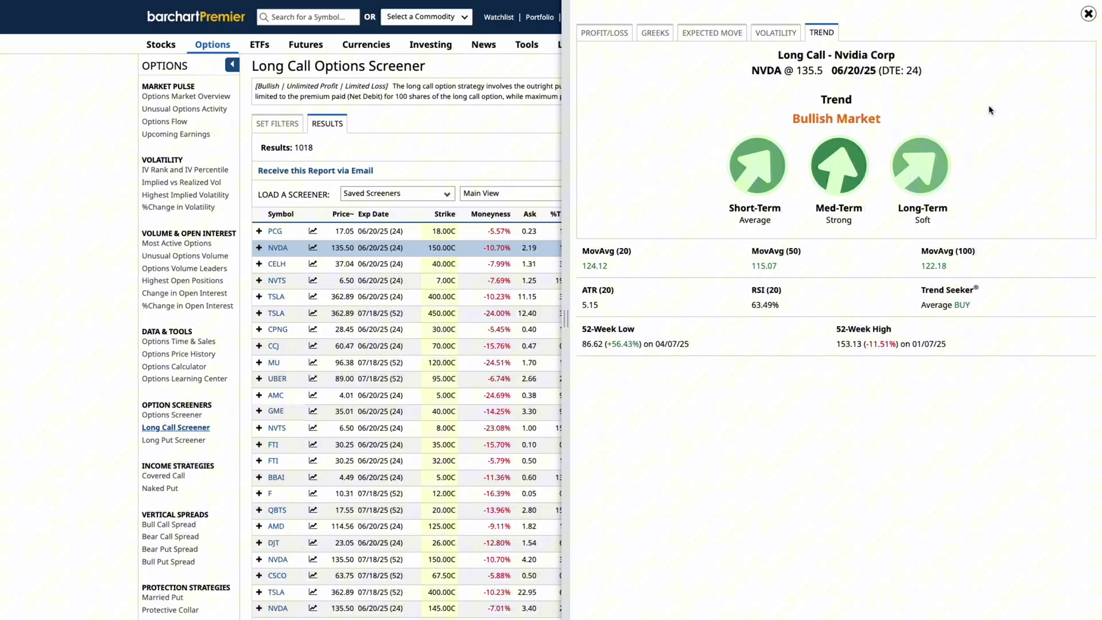
click(1089, 14)
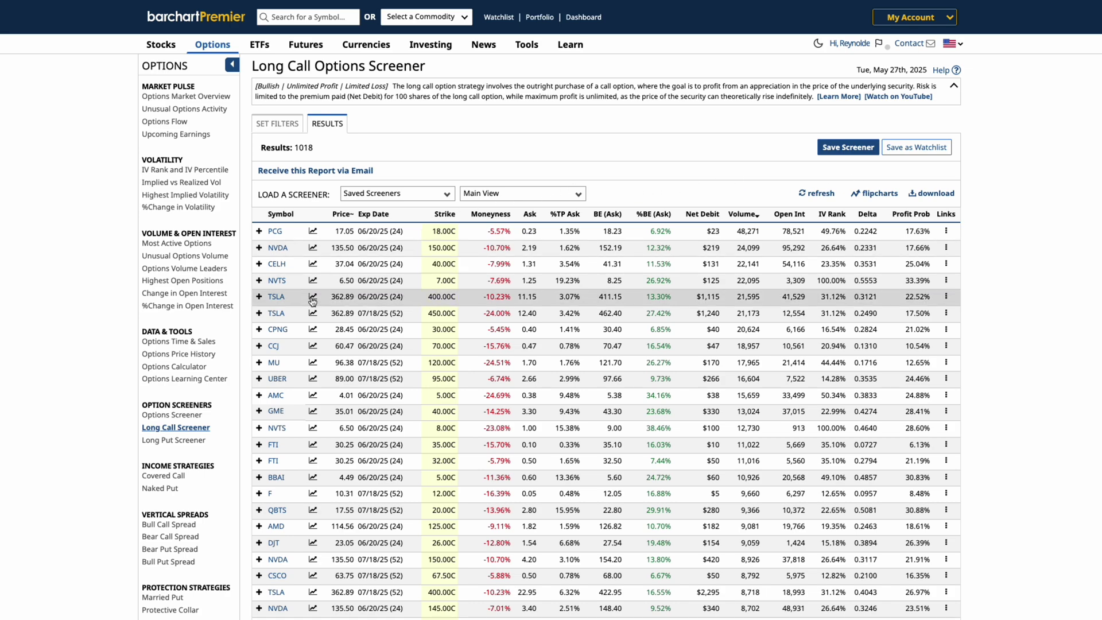
scroll(261, 488, down, 1)
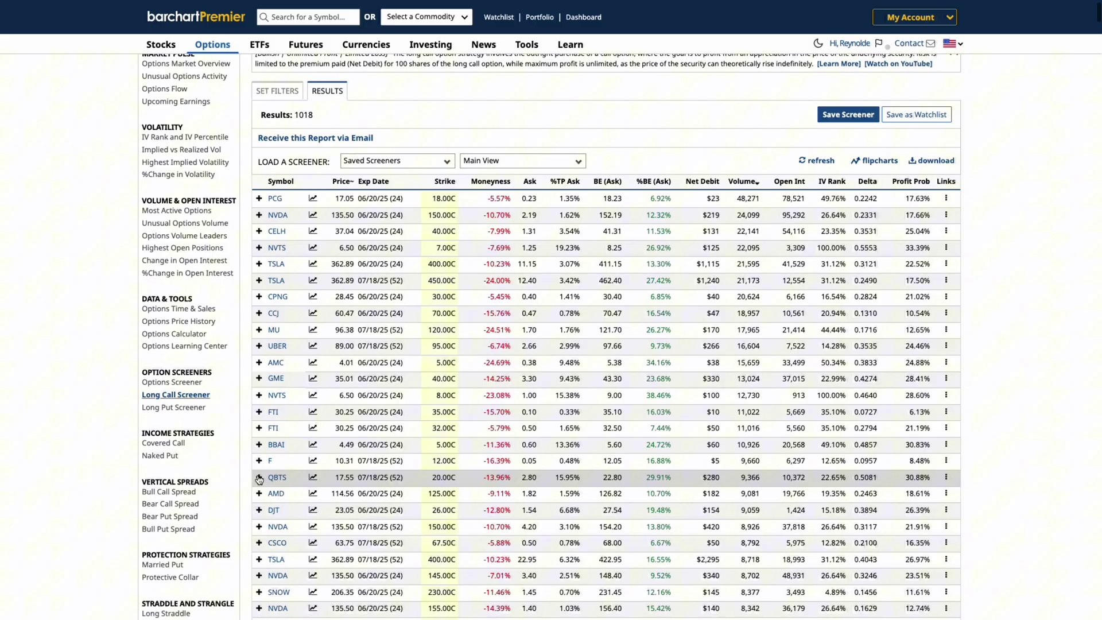
scroll(224, 491, down, 3)
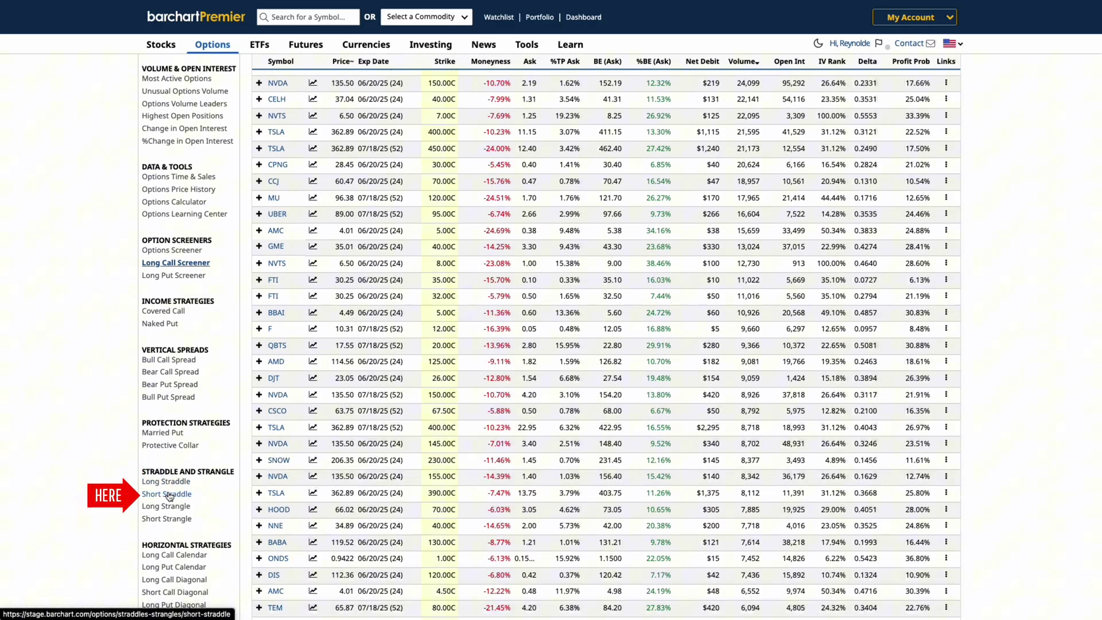
Open the Short Straddle screener and show MRVL's straddle chart in a widened panel
click(166, 494)
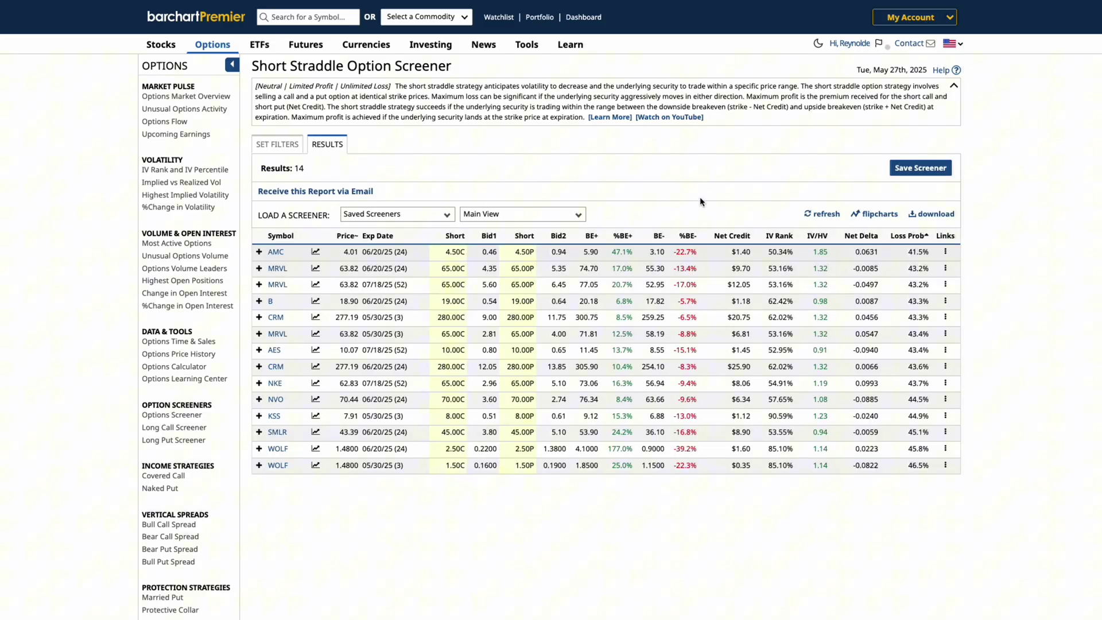
click(315, 268)
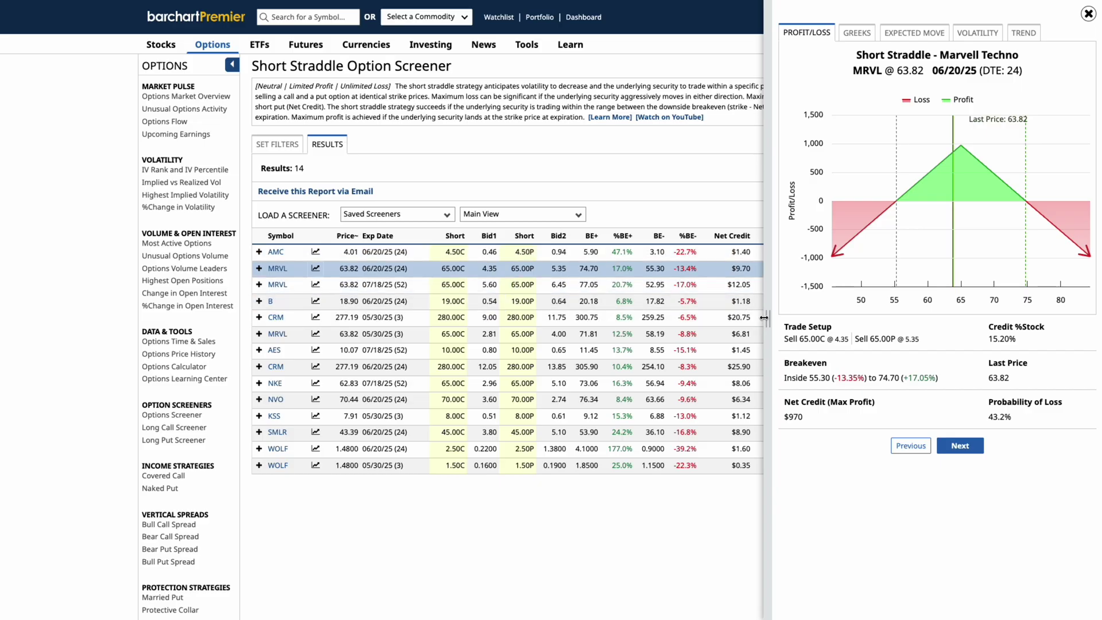
drag(764, 318, 503, 302)
mouse_move(796, 159)
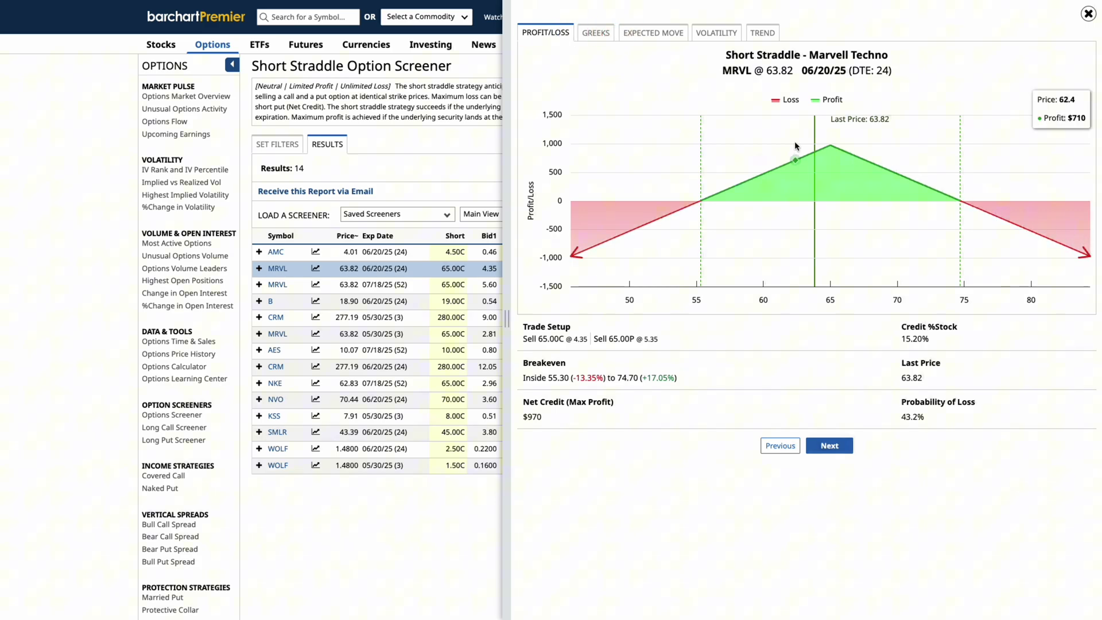
Cycle through the straddles (MRVL 07/18/25, CRM, back toward AMC), then close the panel
click(828, 446)
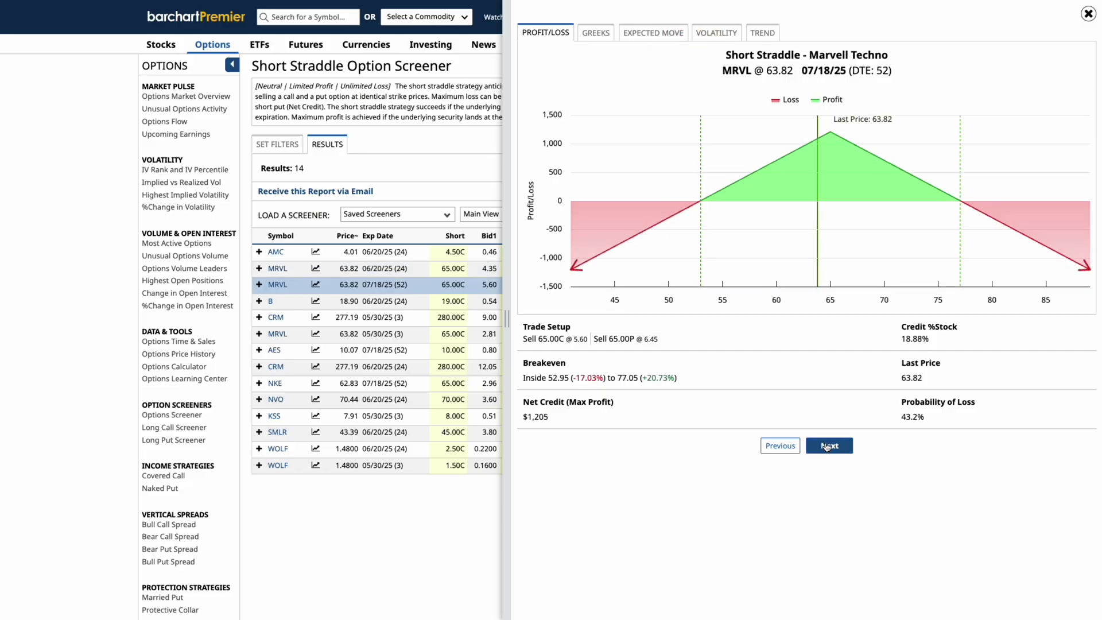
click(828, 446)
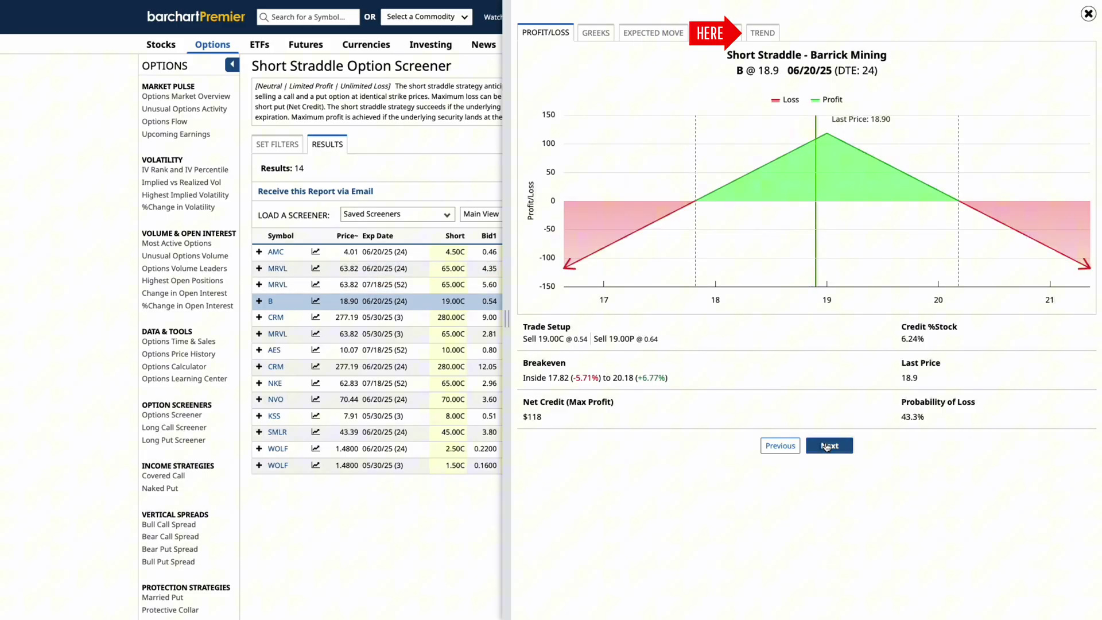
click(827, 447)
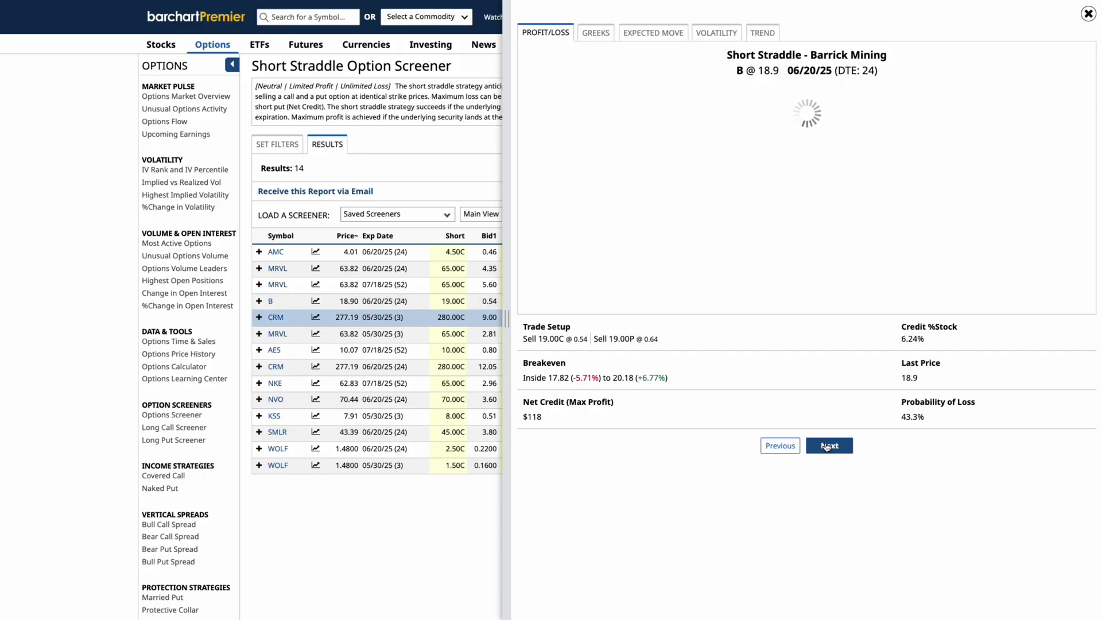
click(828, 447)
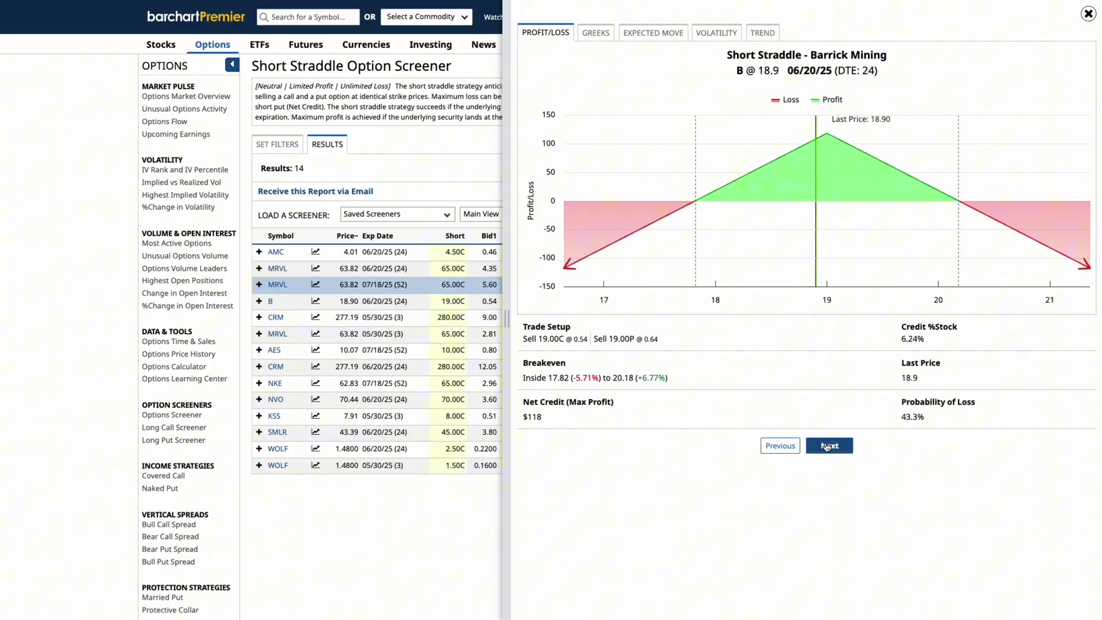
click(828, 447)
click(827, 446)
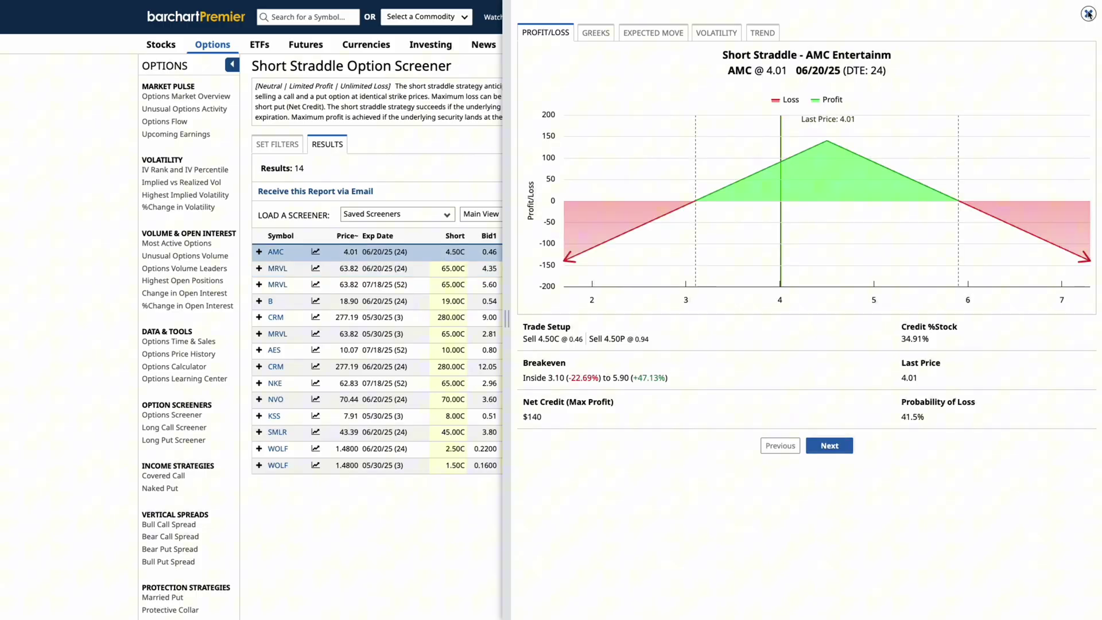
click(1088, 14)
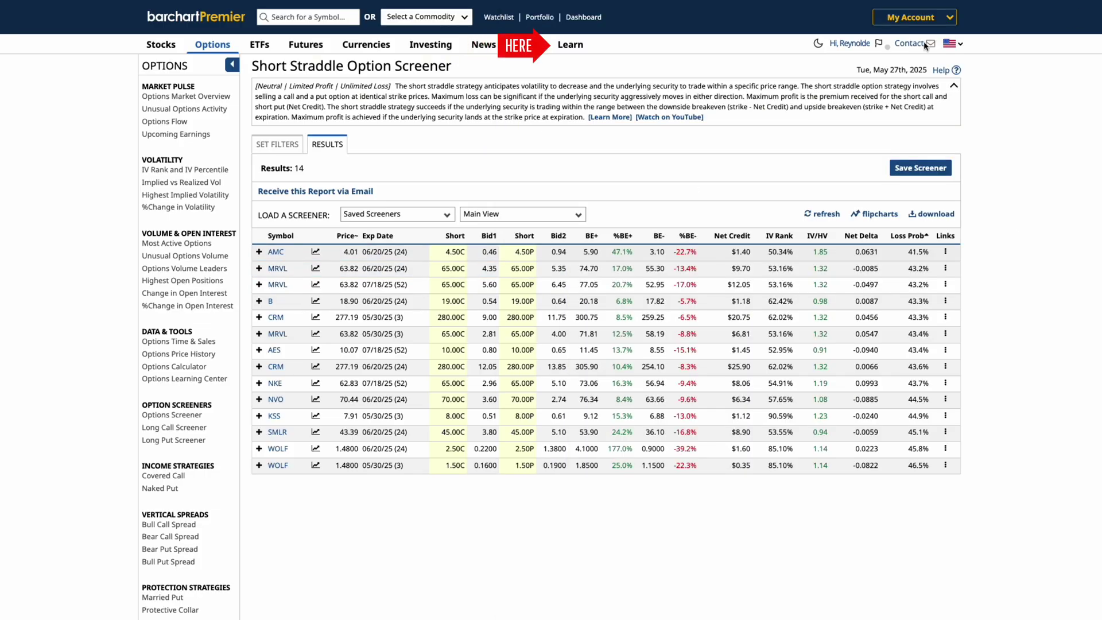
Open the Barchart Profit/Loss Chart article under Learn's Options Education
click(569, 46)
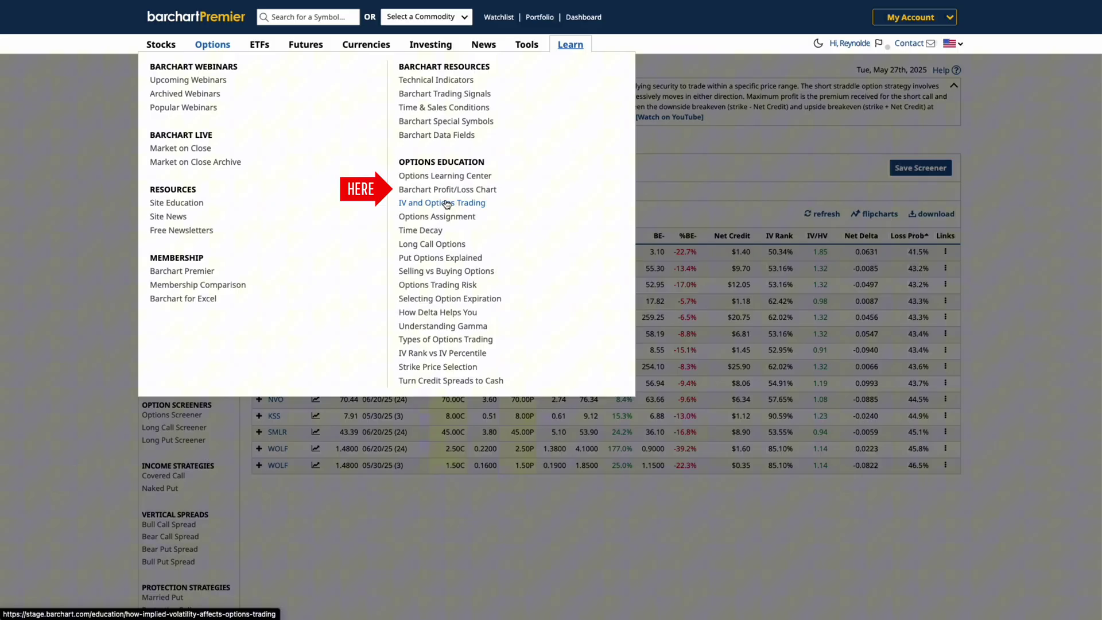
click(445, 192)
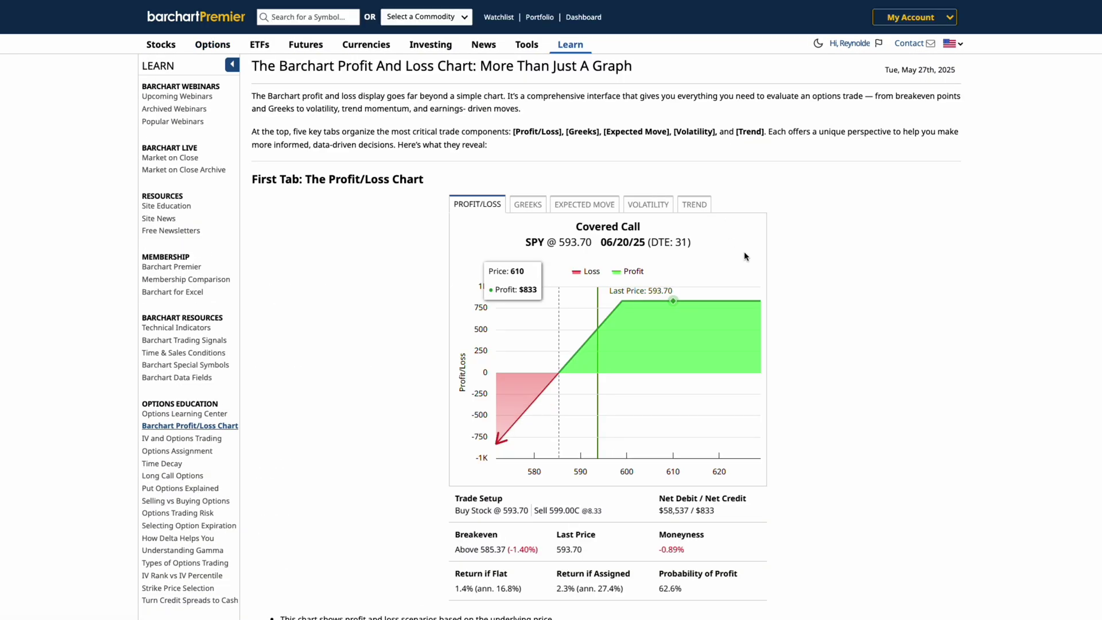
scroll(829, 329, down, 5)
scroll(829, 328, down, 5)
scroll(828, 328, down, 5)
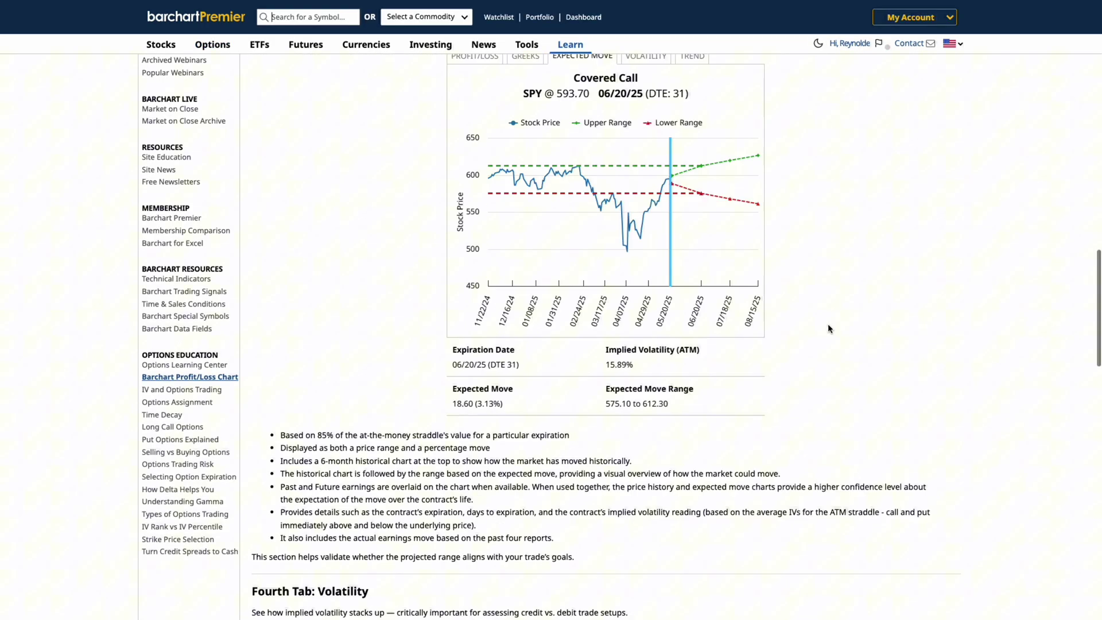
scroll(829, 328, down, 5)
scroll(827, 327, down, 5)
scroll(828, 327, up, 6)
scroll(827, 327, up, 10)
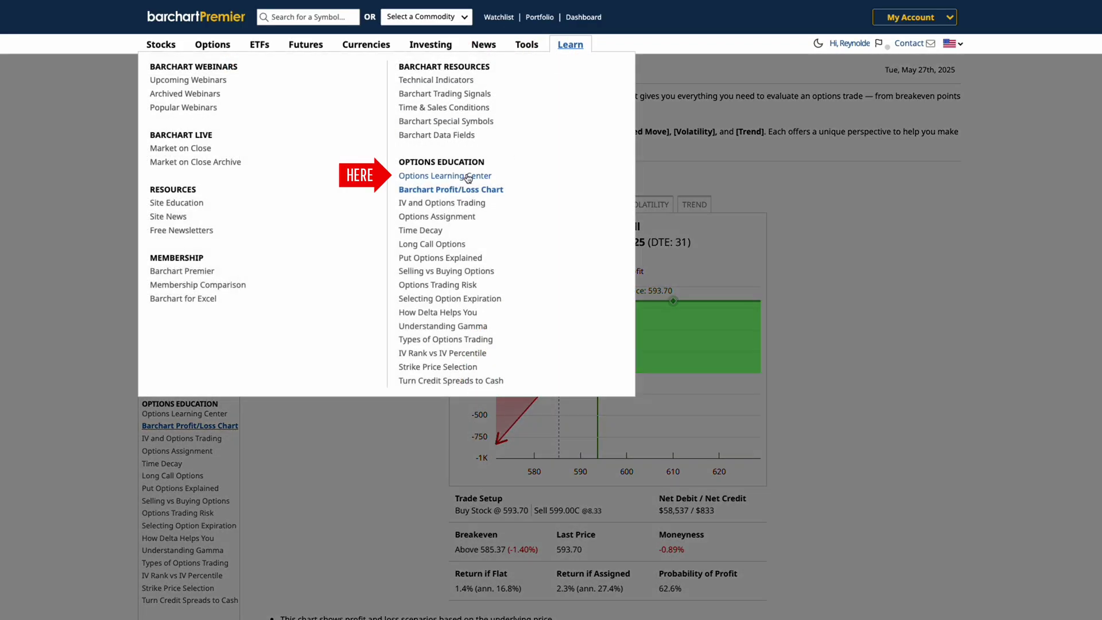
Go to the Options Learning Center from the Learn menu to browse strategy cards
click(468, 177)
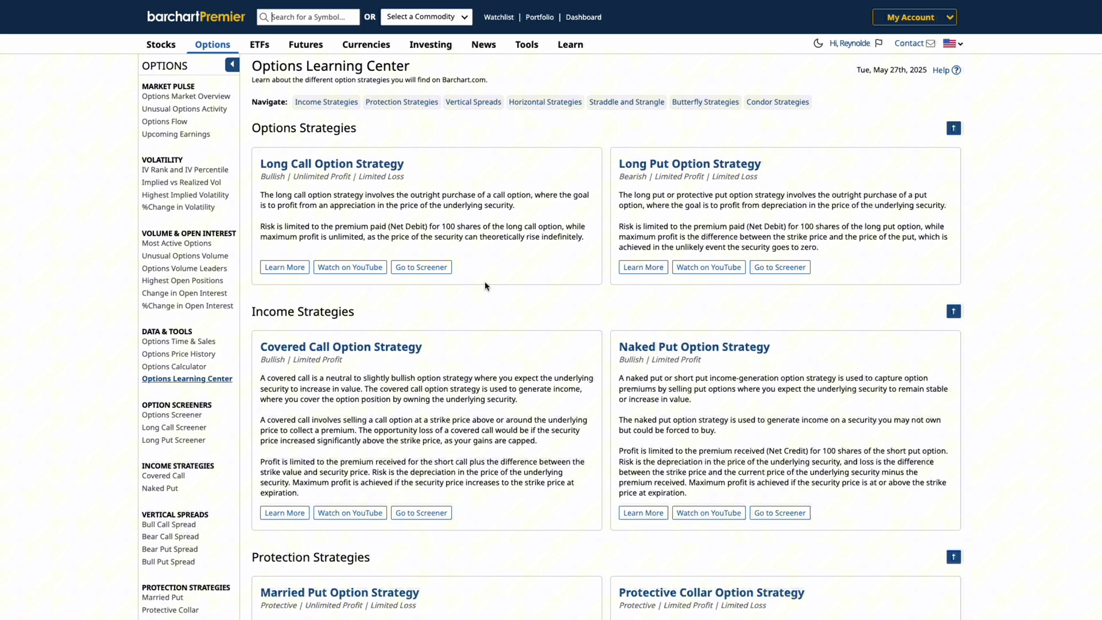
scroll(520, 347, down, 1)
scroll(520, 347, down, 2)
scroll(518, 343, down, 2)
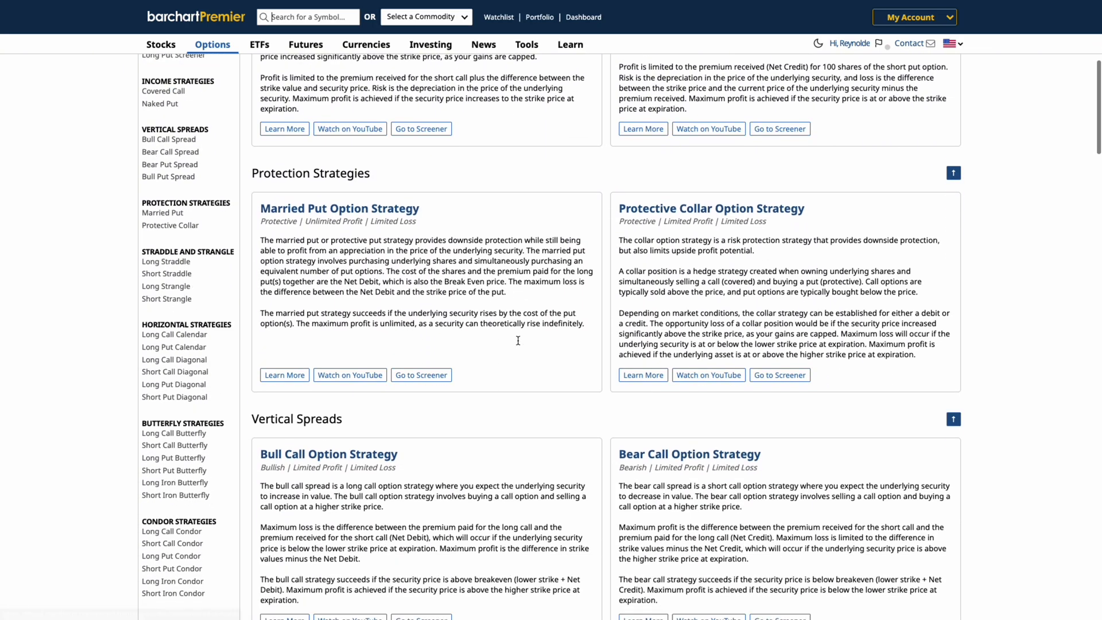
scroll(518, 340, down, 2)
scroll(518, 340, down, 2)
scroll(518, 341, down, 2)
scroll(517, 344, down, 2)
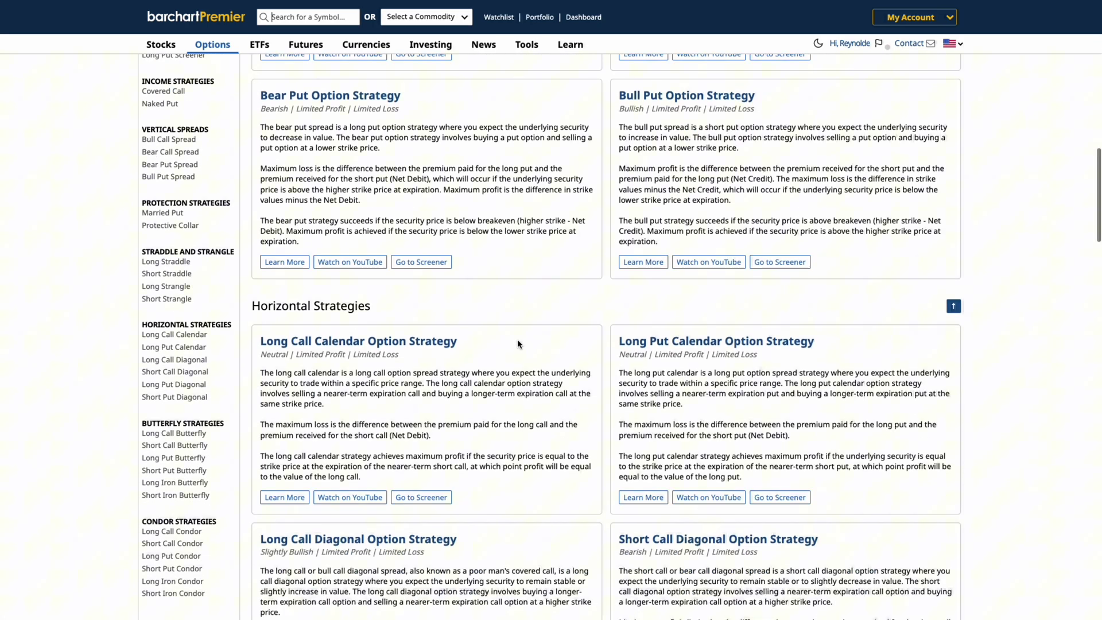
scroll(517, 344, down, 2)
scroll(518, 341, down, 1)
scroll(518, 340, down, 1)
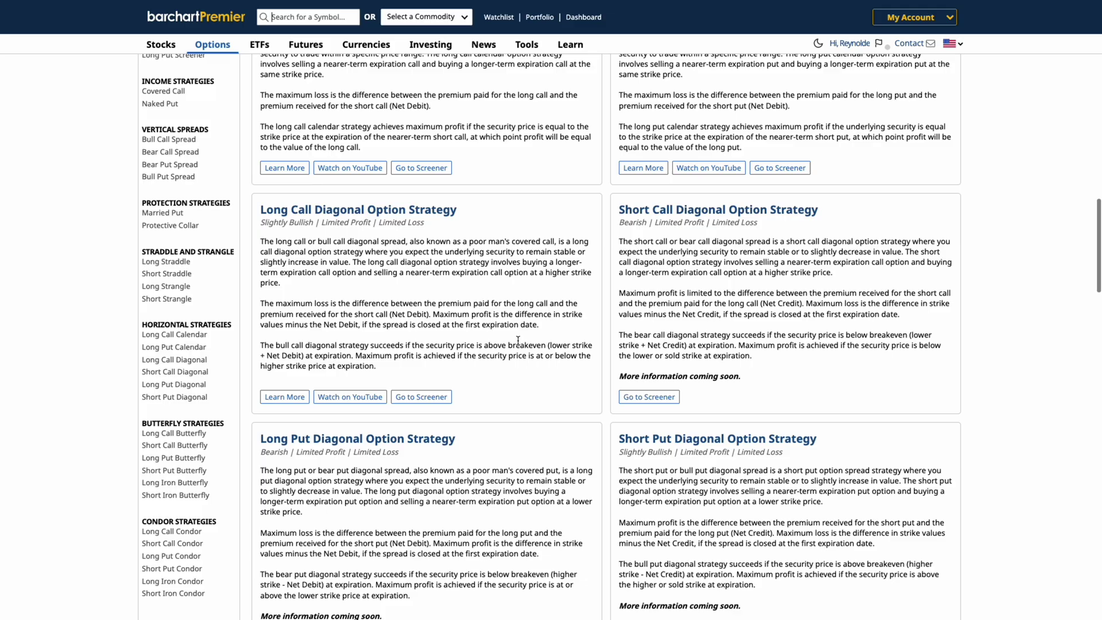
scroll(518, 343, up, 10)
scroll(517, 344, up, 5)
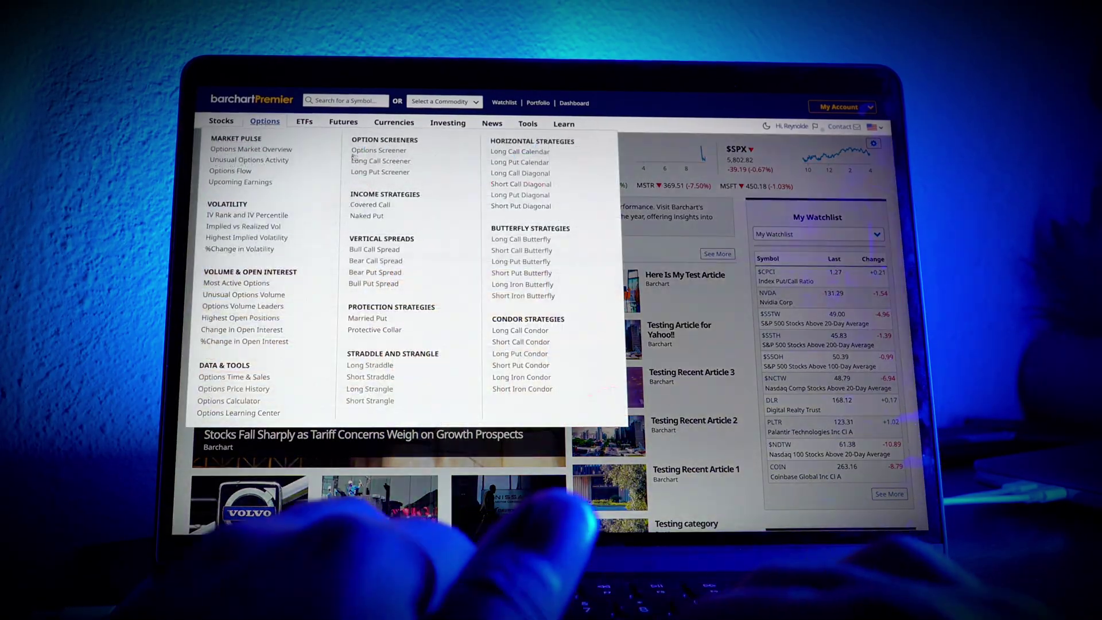
Open the Long Call Options Screener and bring up the SLS long call trade chart
click(379, 162)
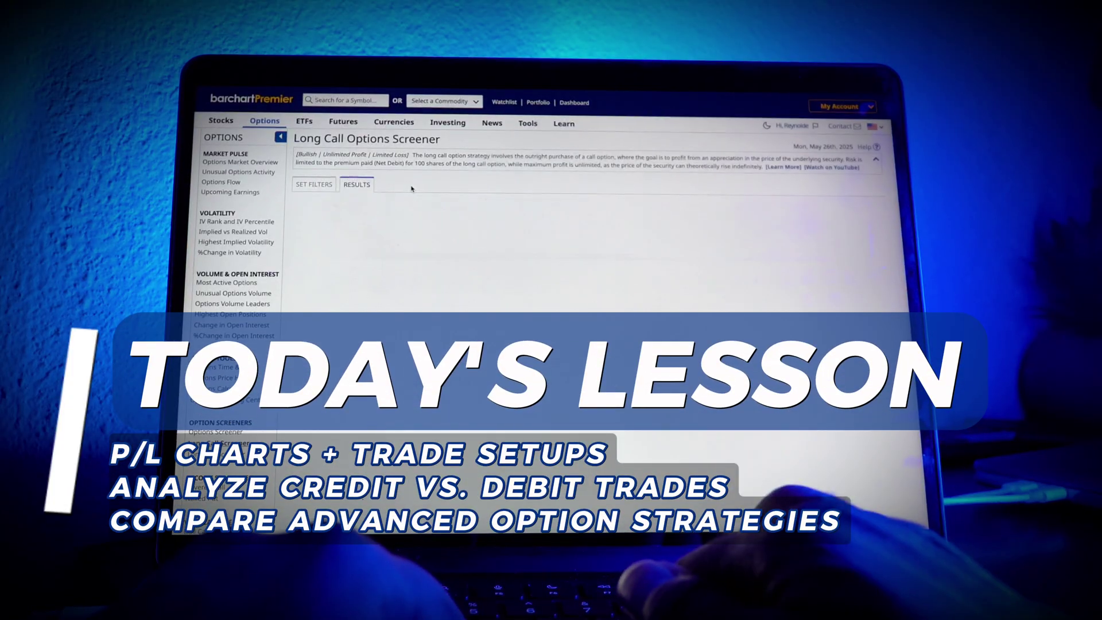
text(k)
click(379, 232)
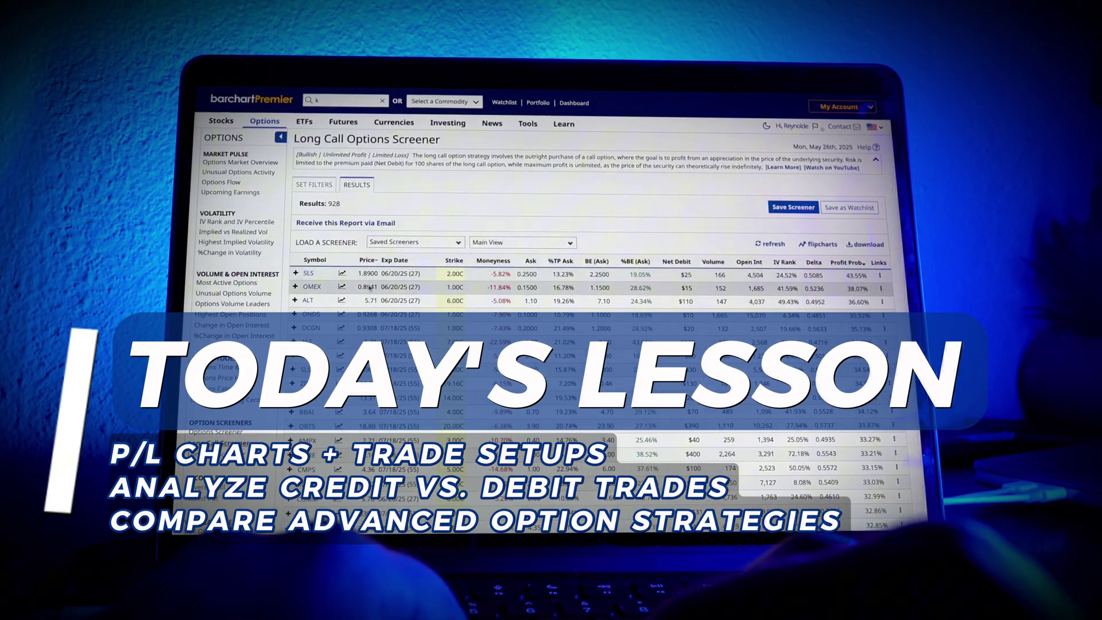
click(342, 277)
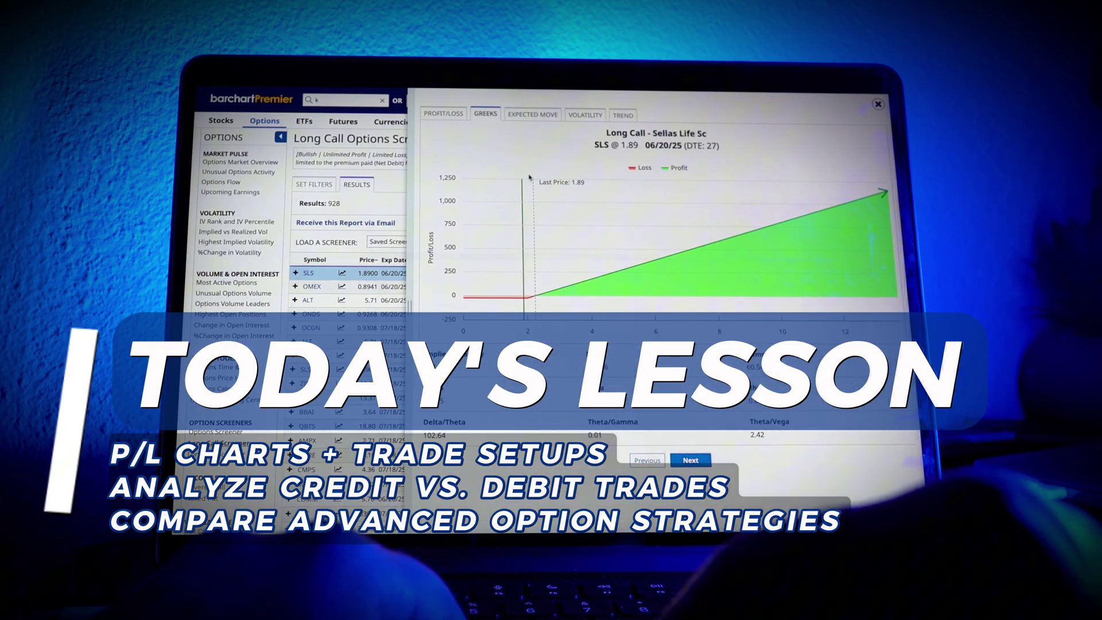
Review the SLS trade's Expected Move, Volatility, Trend and Greeks panels
click(535, 116)
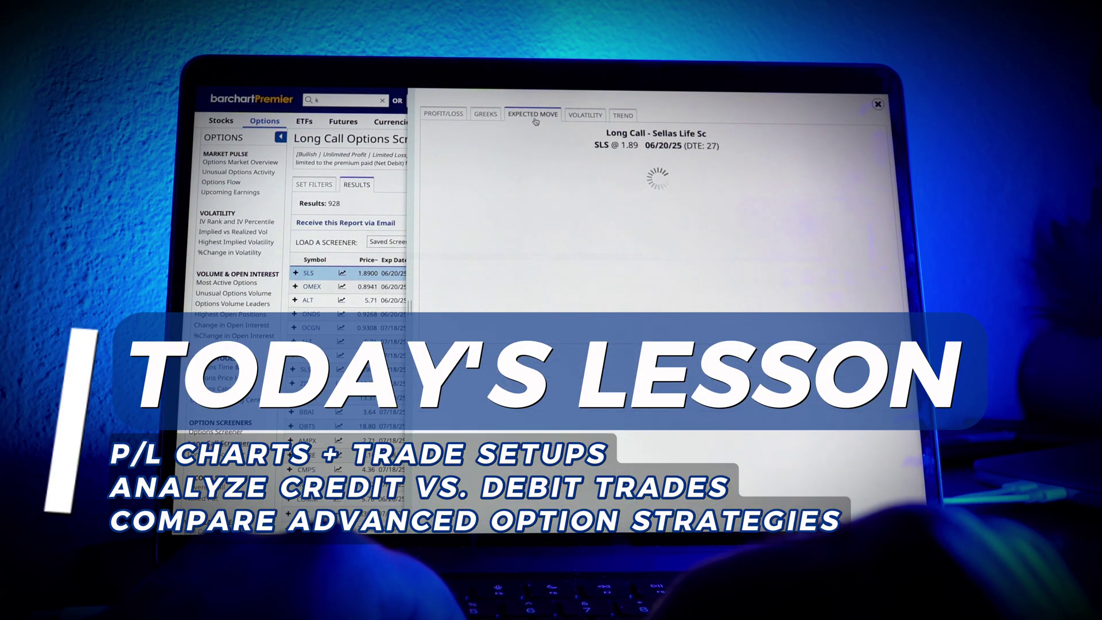
click(585, 117)
click(622, 116)
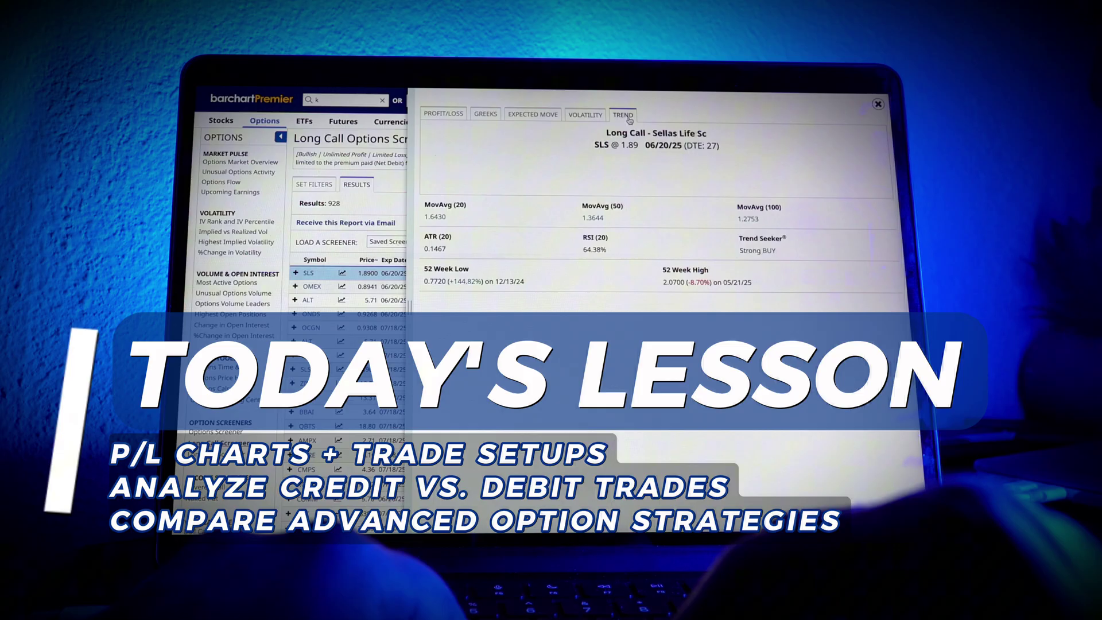
click(666, 461)
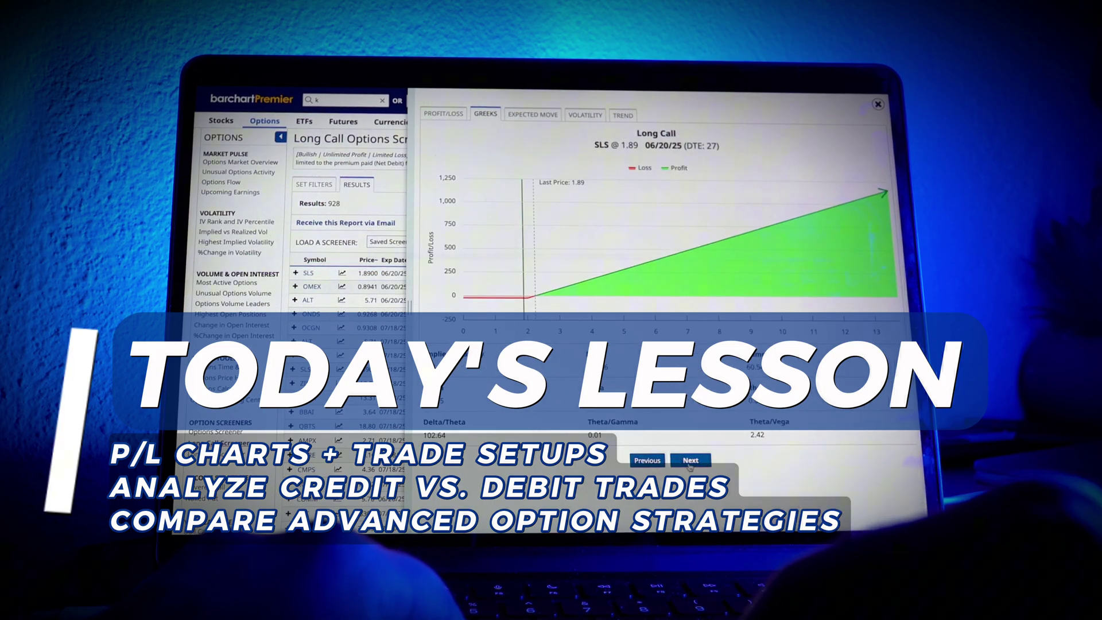
Step through the next long calls, from OMEX to Altimmune's 07/18/25 chart
click(691, 460)
key(Down)
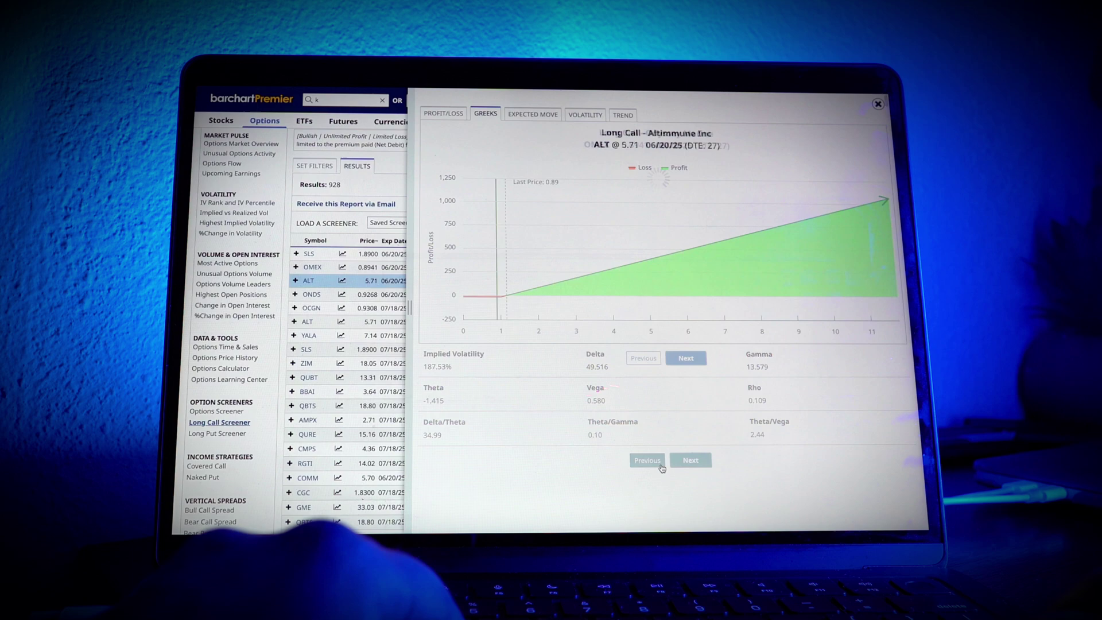
key(Down)
key(Down)
key(Down)
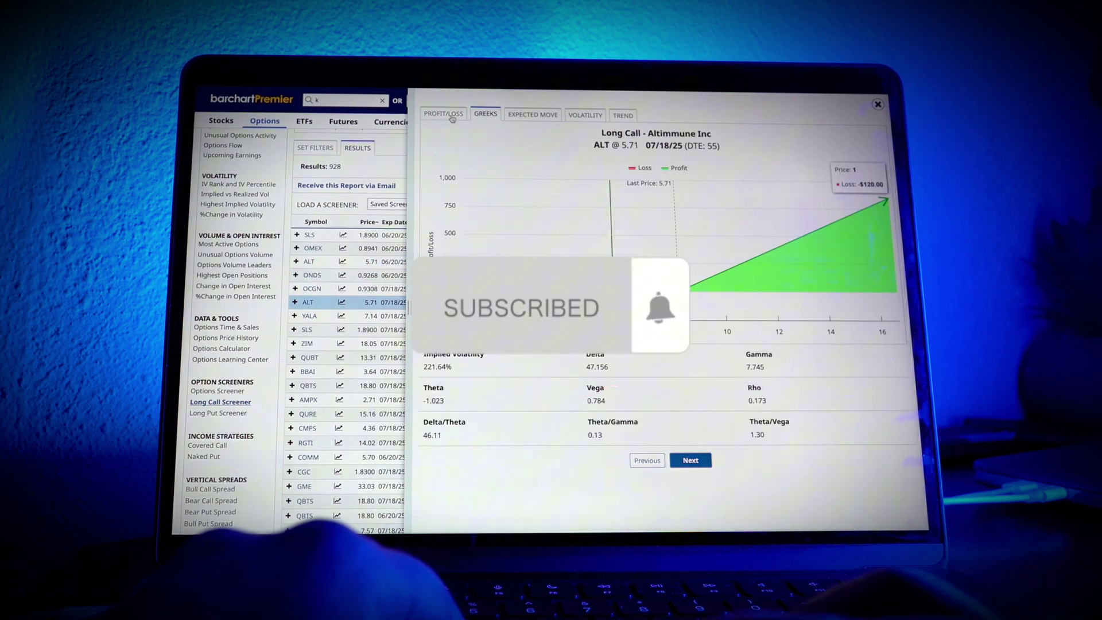